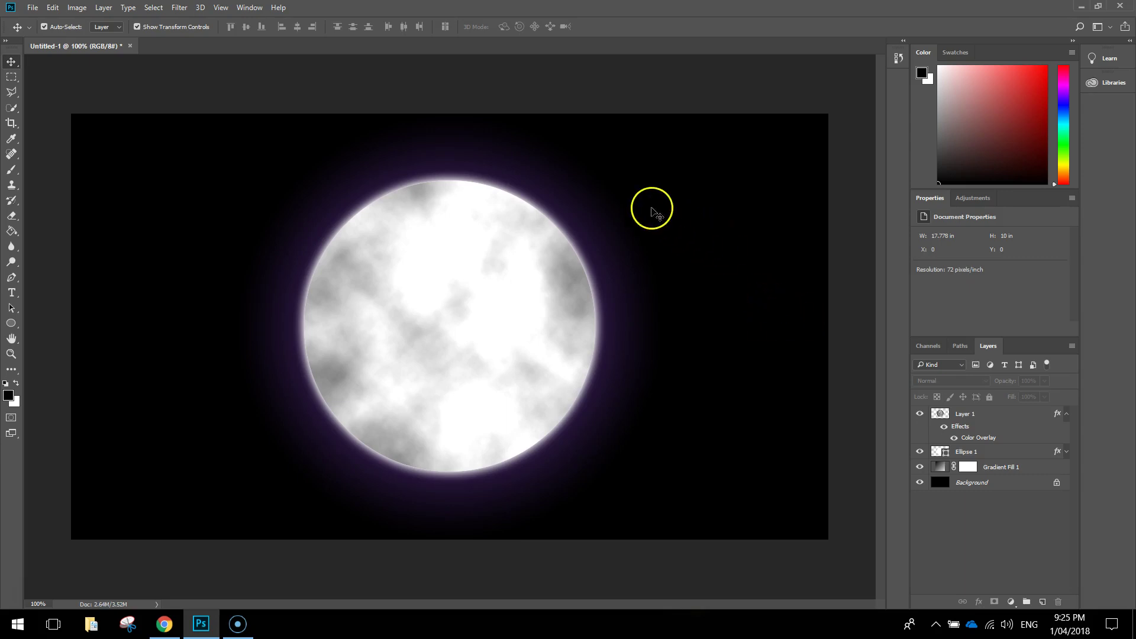
Create a new 1280 × 720 px, 72 ppi document with Black background contents.
click(33, 7)
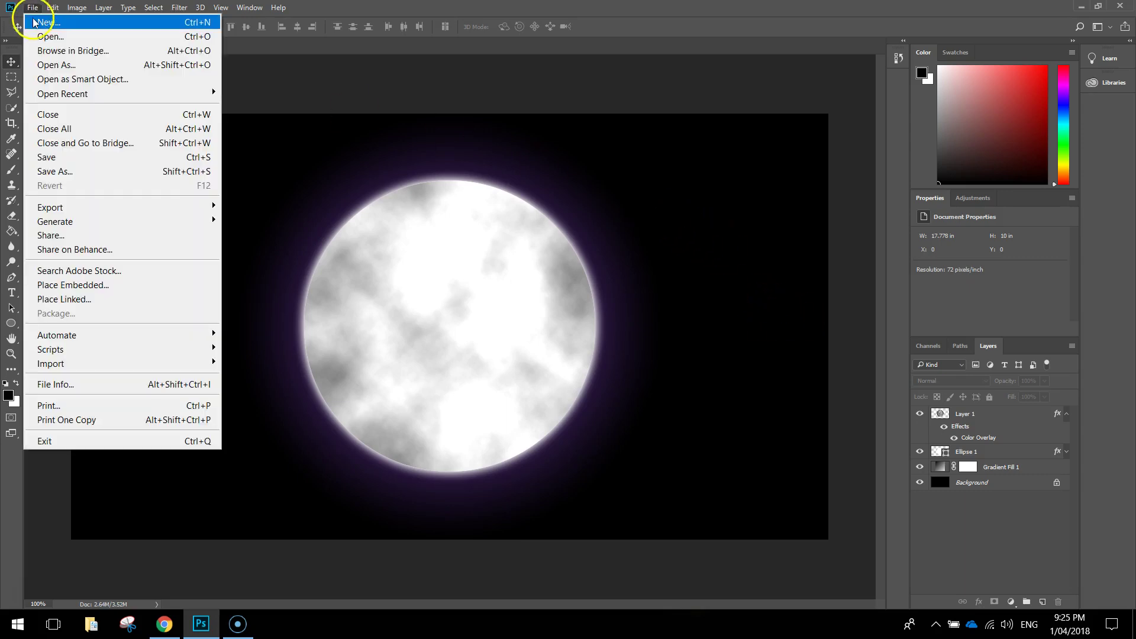
click(62, 23)
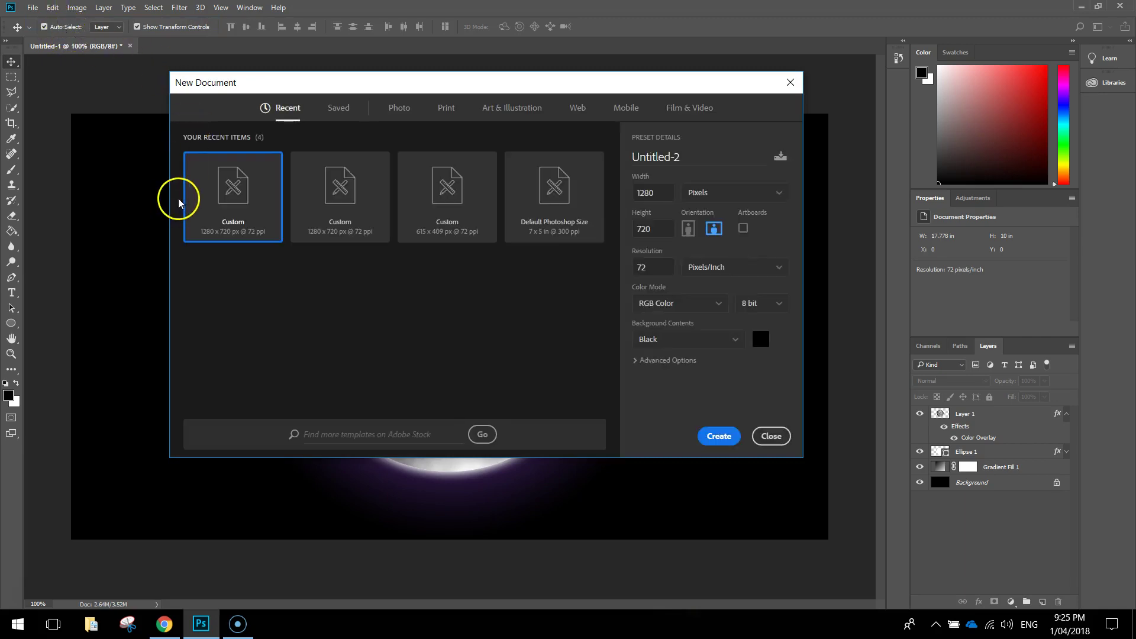
click(645, 192)
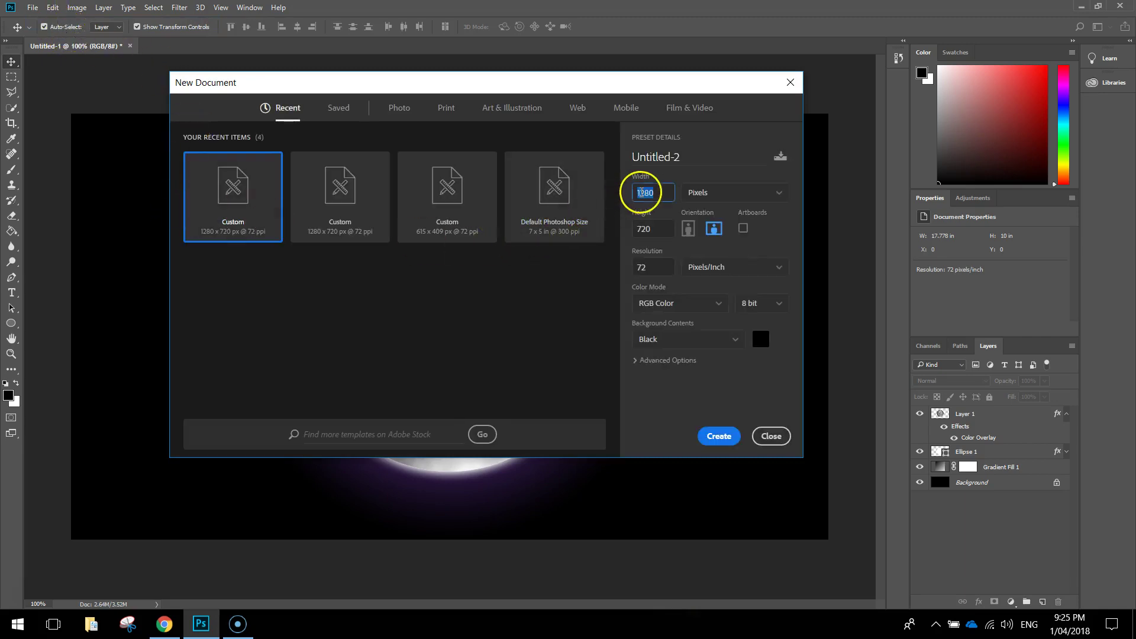
click(658, 228)
double_click(659, 225)
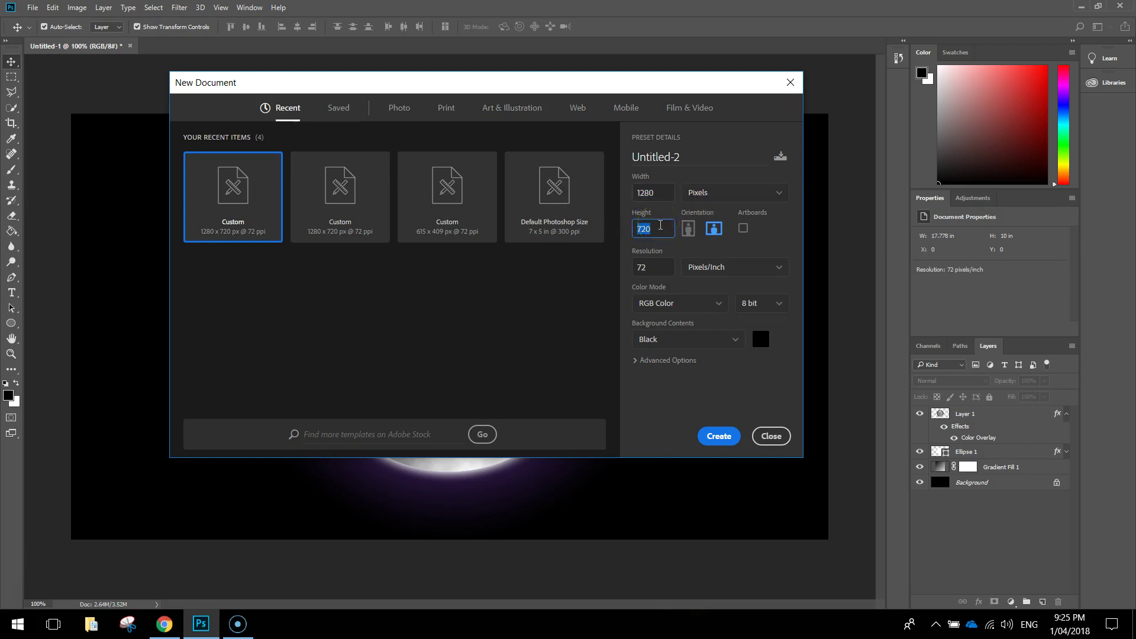
click(655, 265)
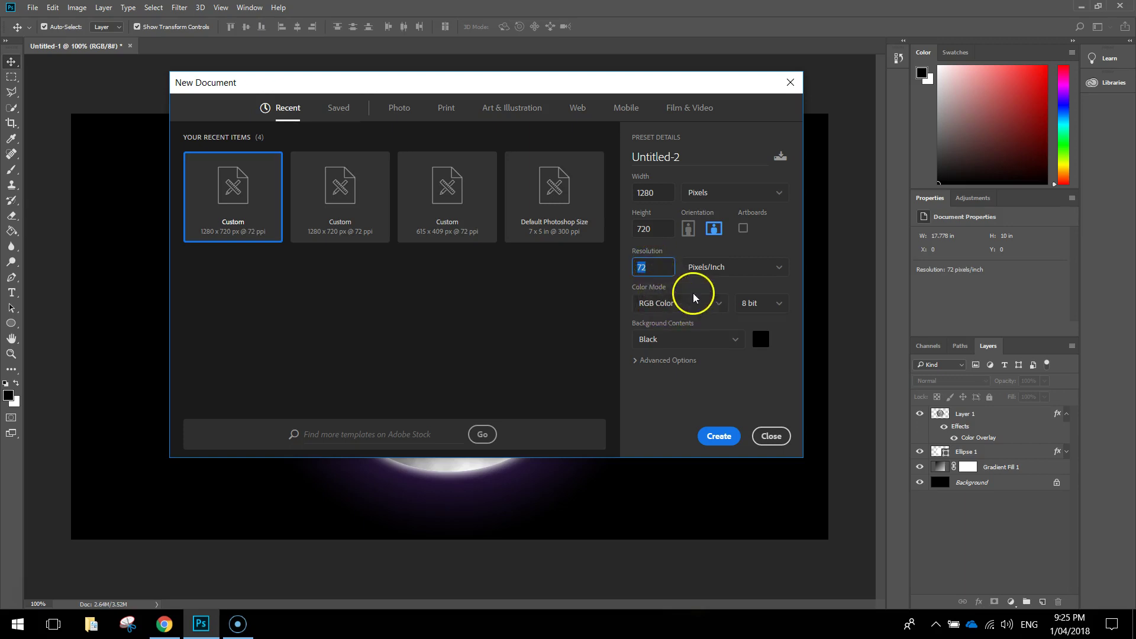
click(737, 337)
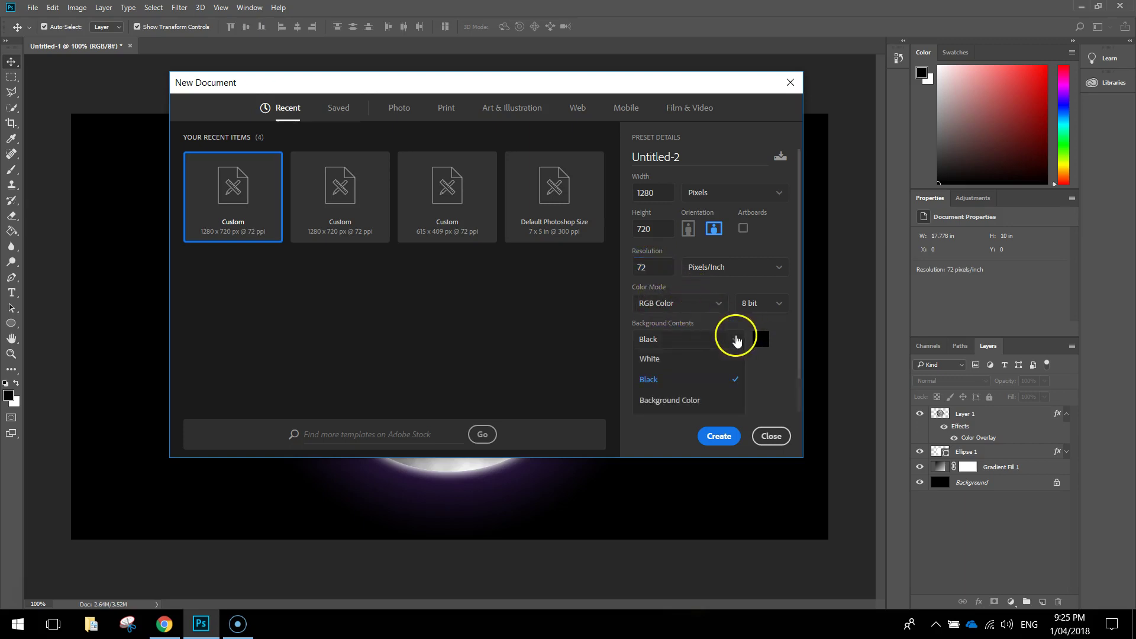
click(672, 382)
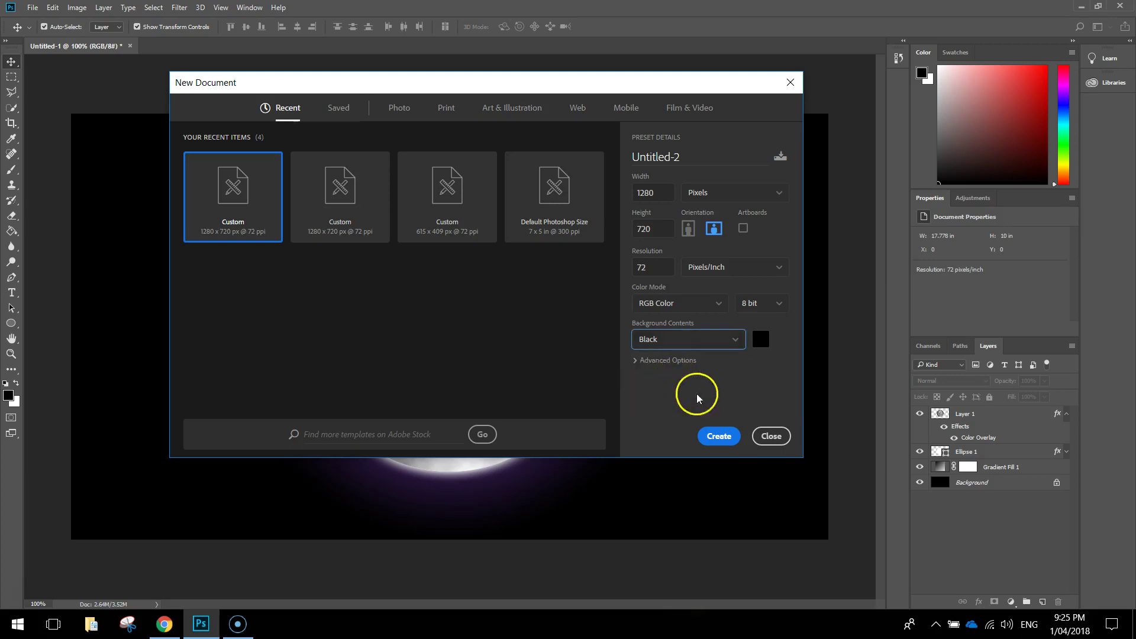
click(719, 438)
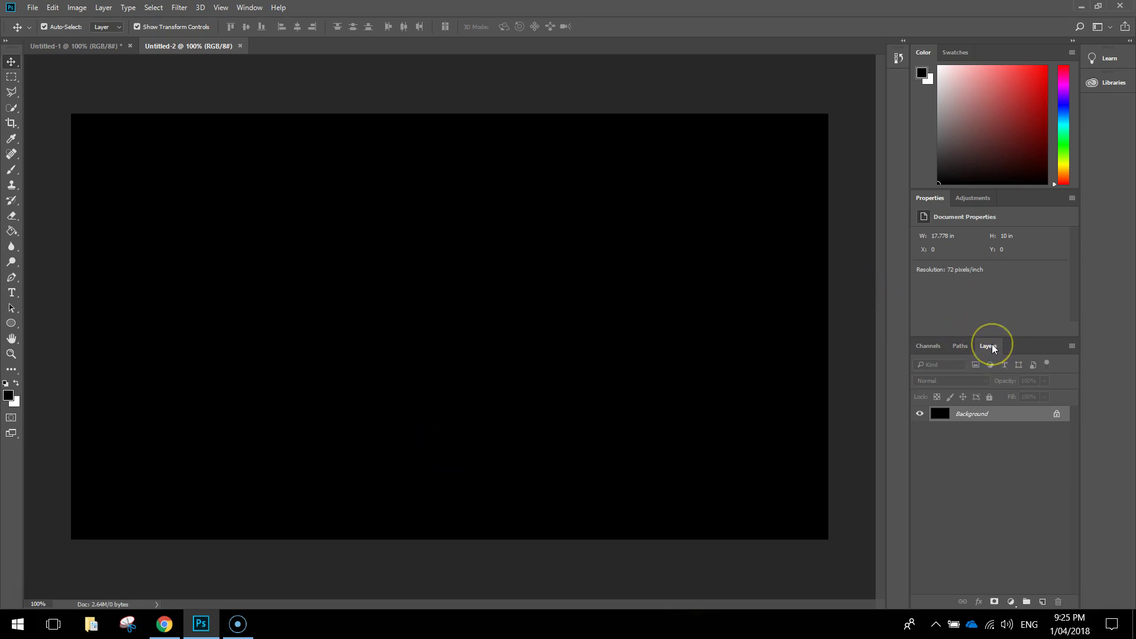
Float the Layers panel over the canvas and bring up the fill and adjustment layer list.
drag(992, 347, 700, 177)
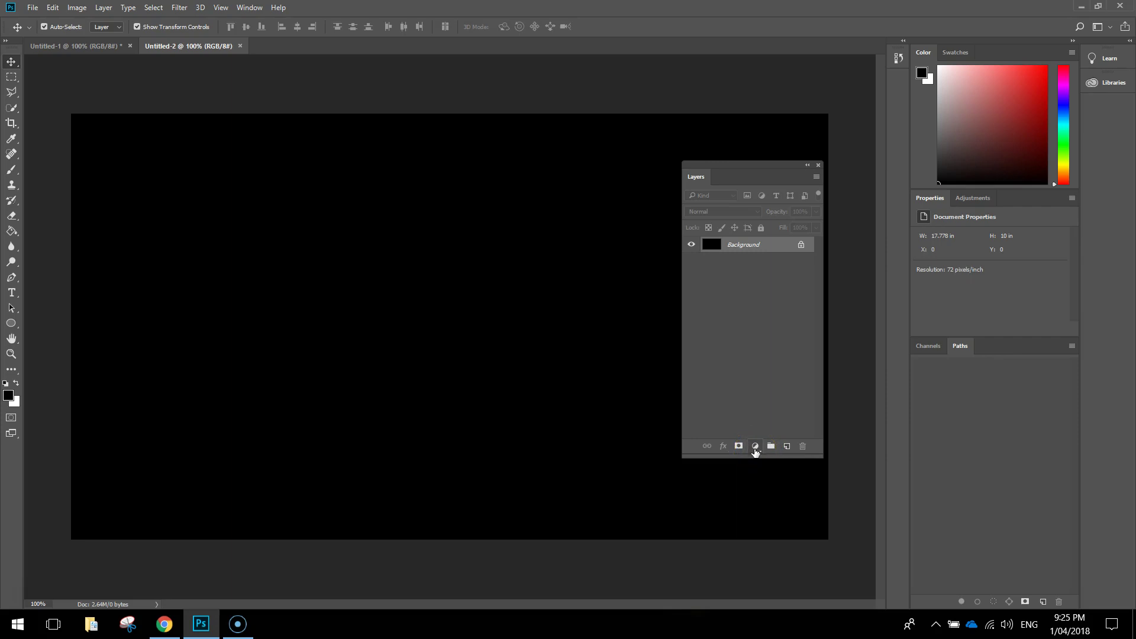
click(755, 446)
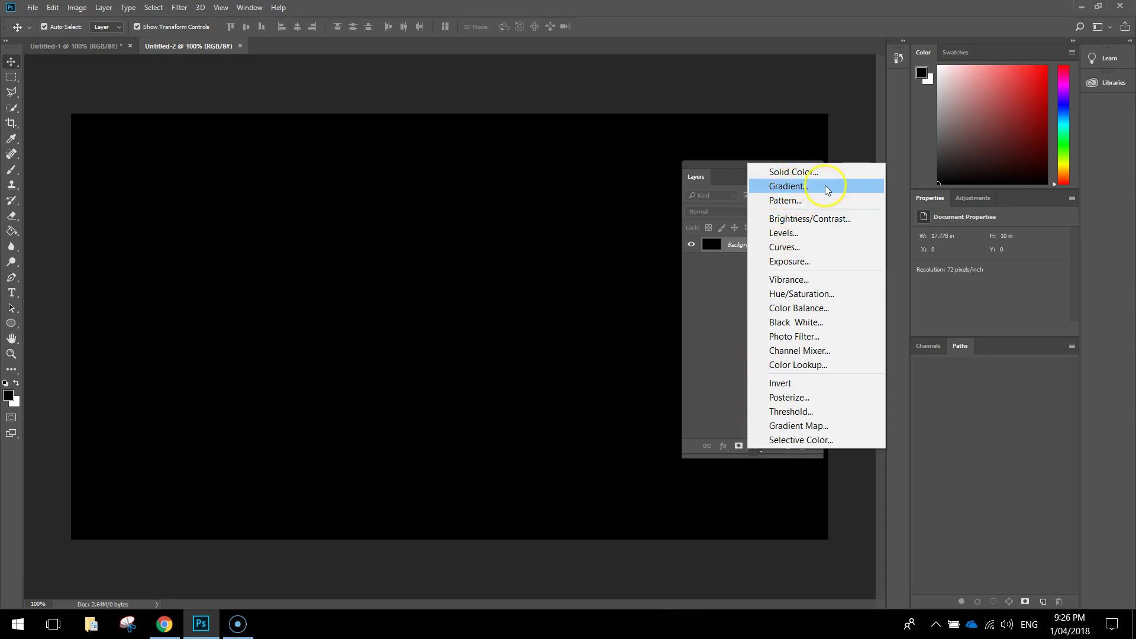
Add a Gradient Fill layer with Radial style and open its gradient for editing.
click(842, 188)
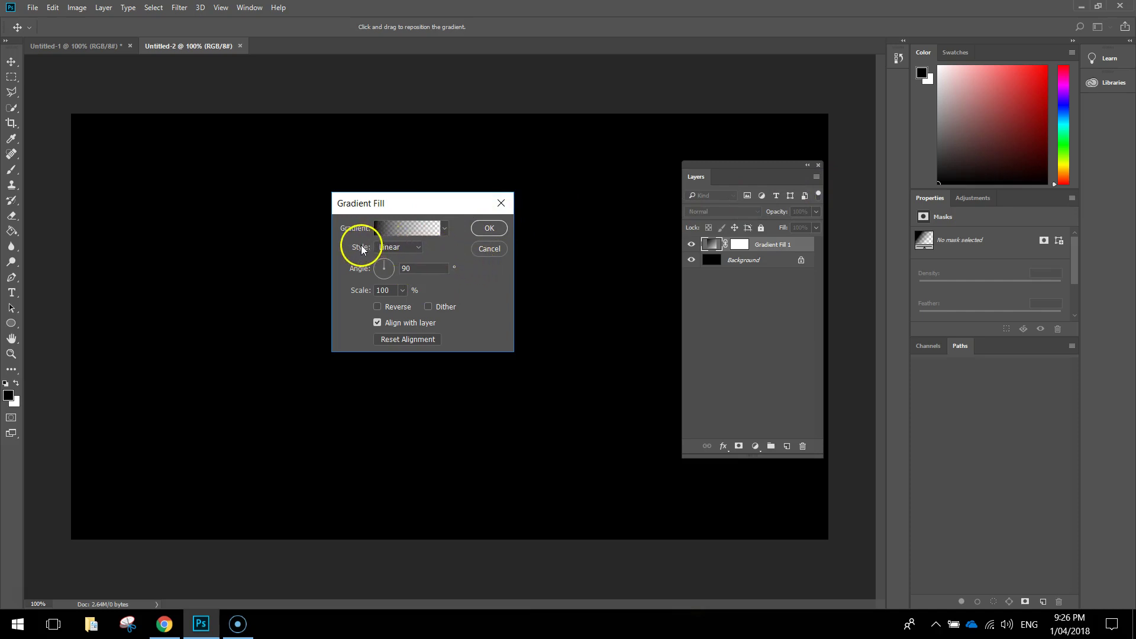
click(417, 248)
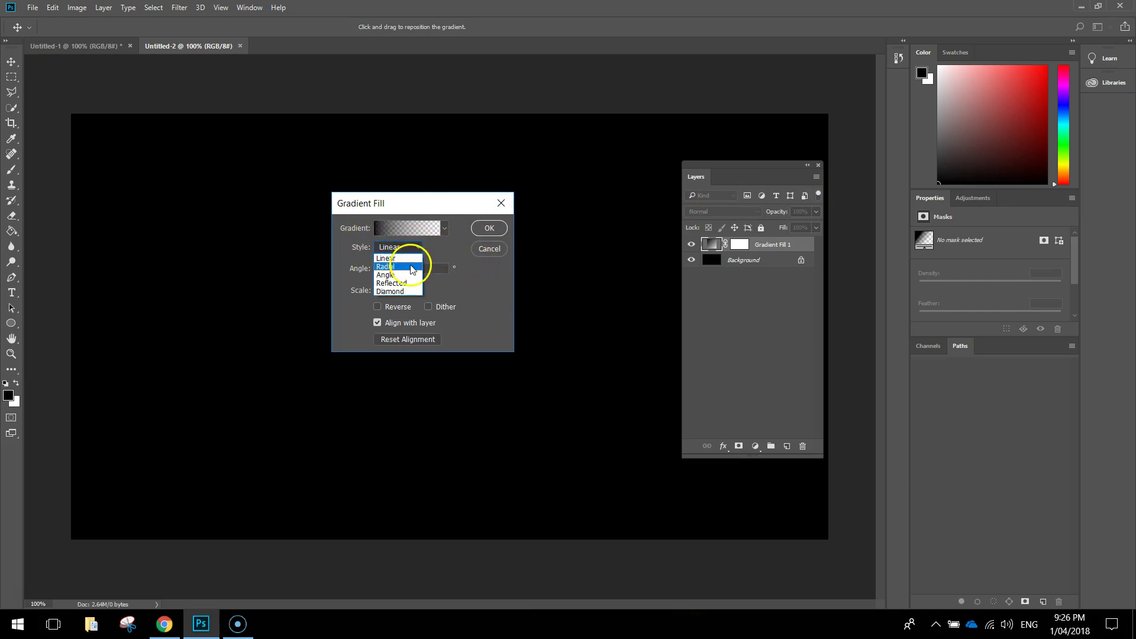
click(412, 269)
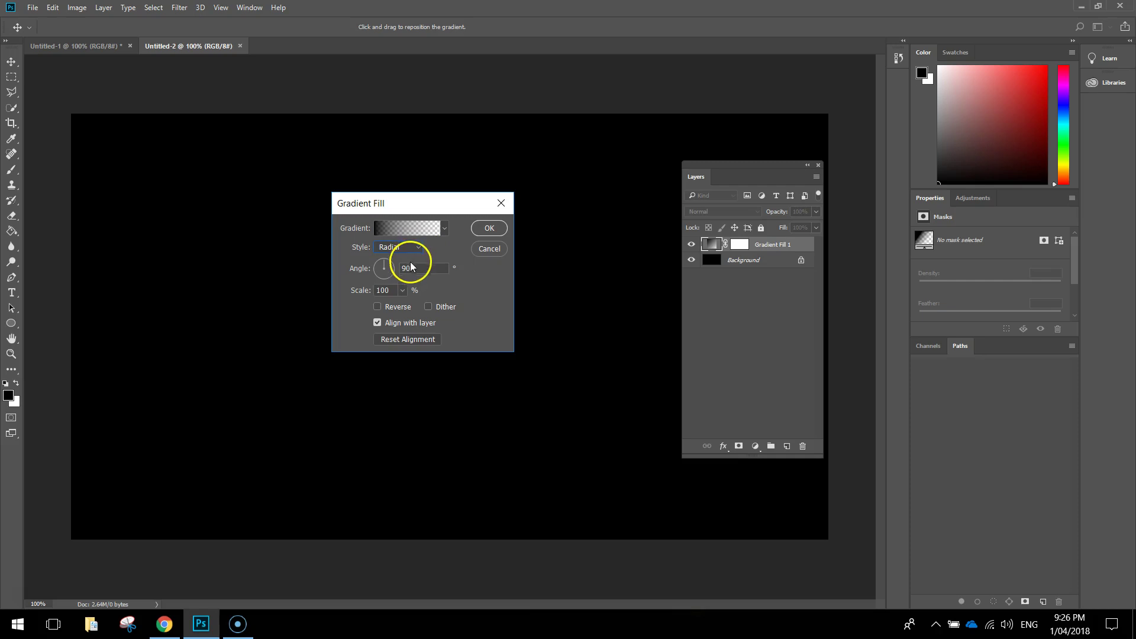
click(404, 229)
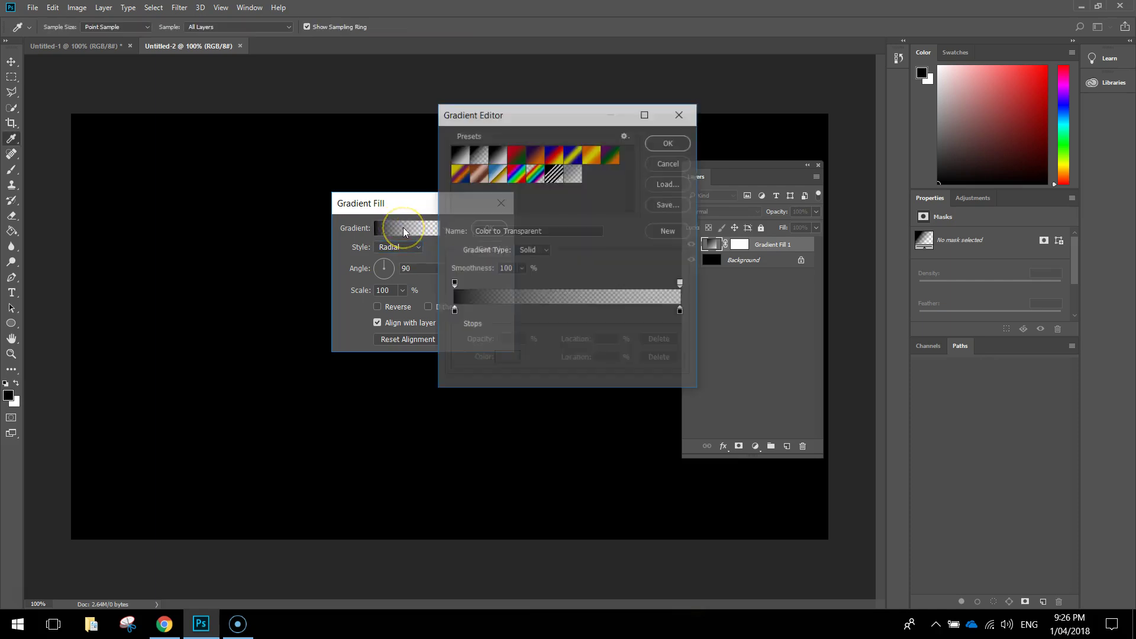
Apply the Foreground to Background preset and set the starting stop to #9354f2 purple.
click(460, 157)
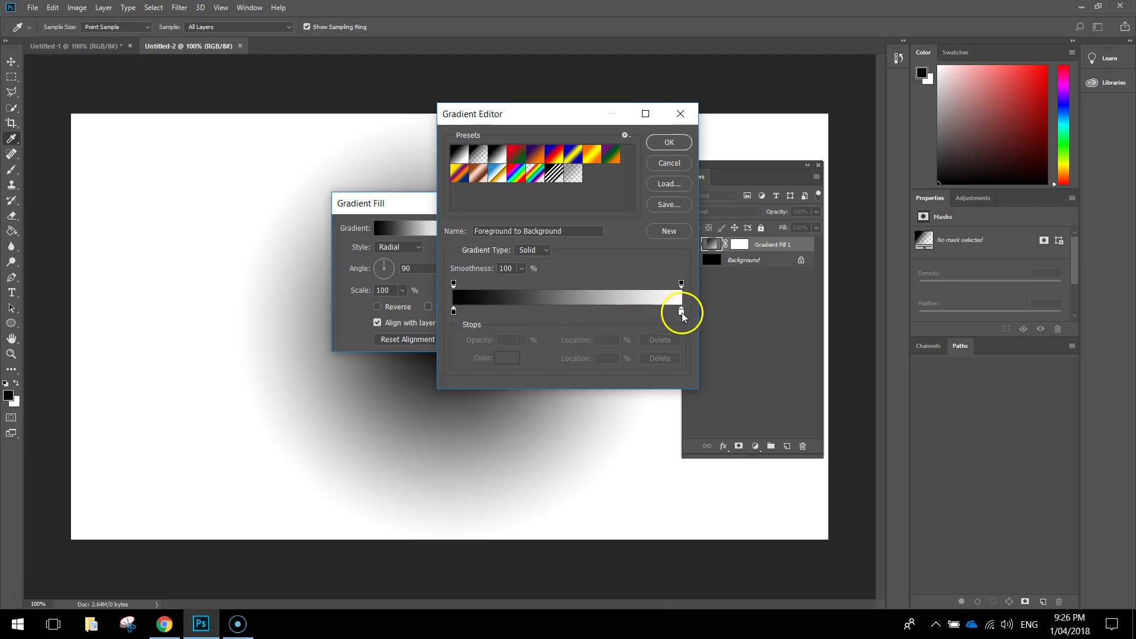
click(454, 313)
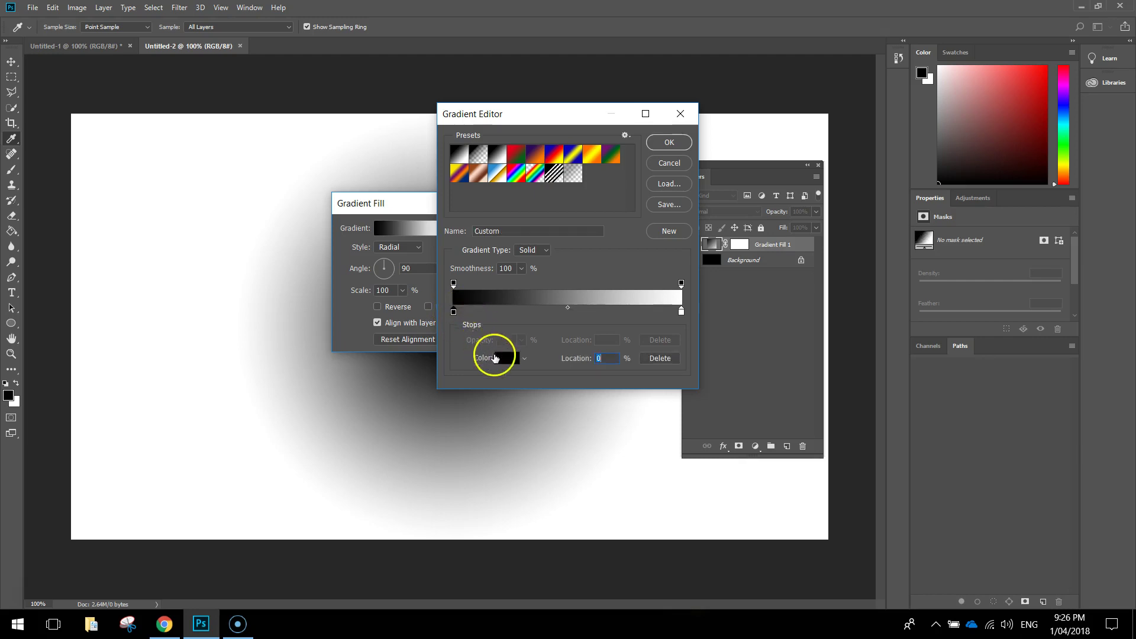
click(506, 358)
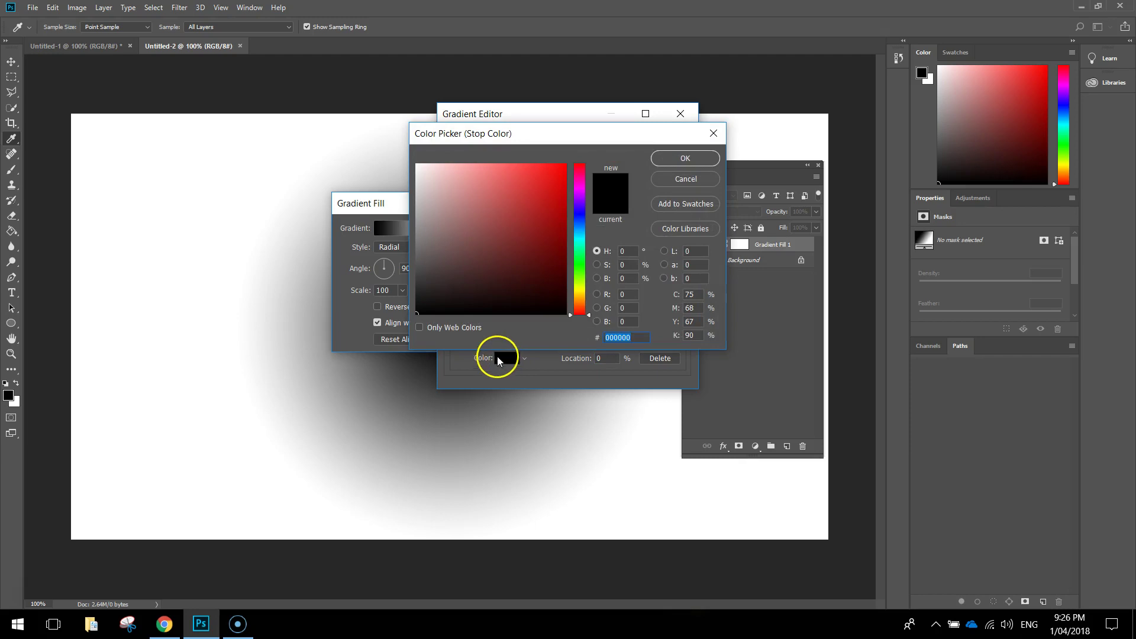
mouse_move(578, 241)
mouse_down()
mouse_move(583, 201)
mouse_move(514, 172)
mouse_up()
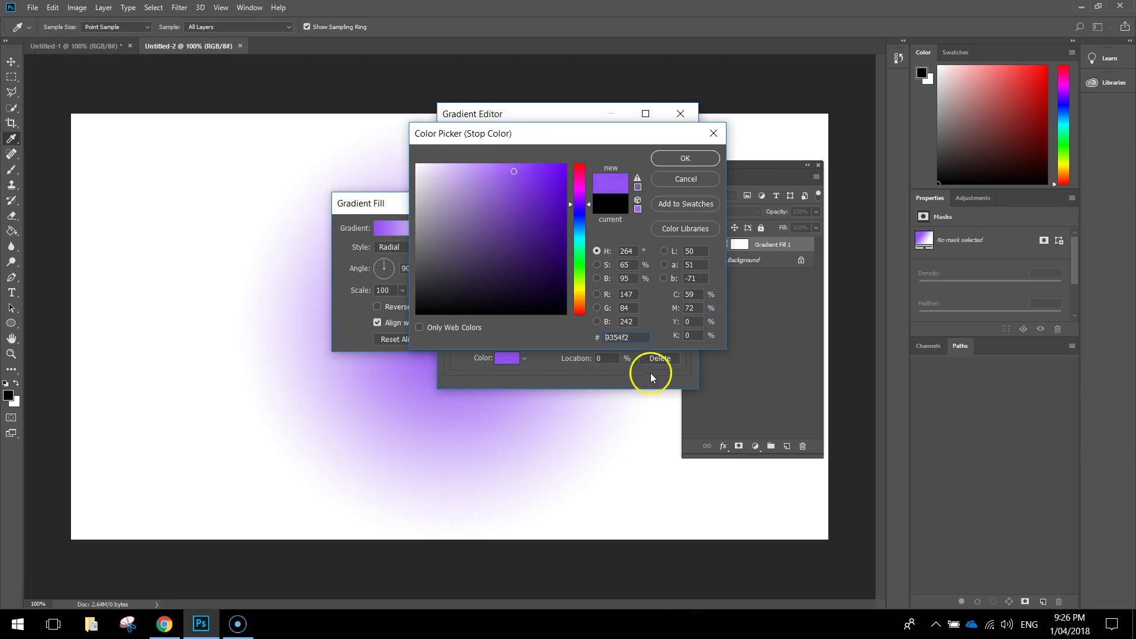
click(635, 336)
click(700, 157)
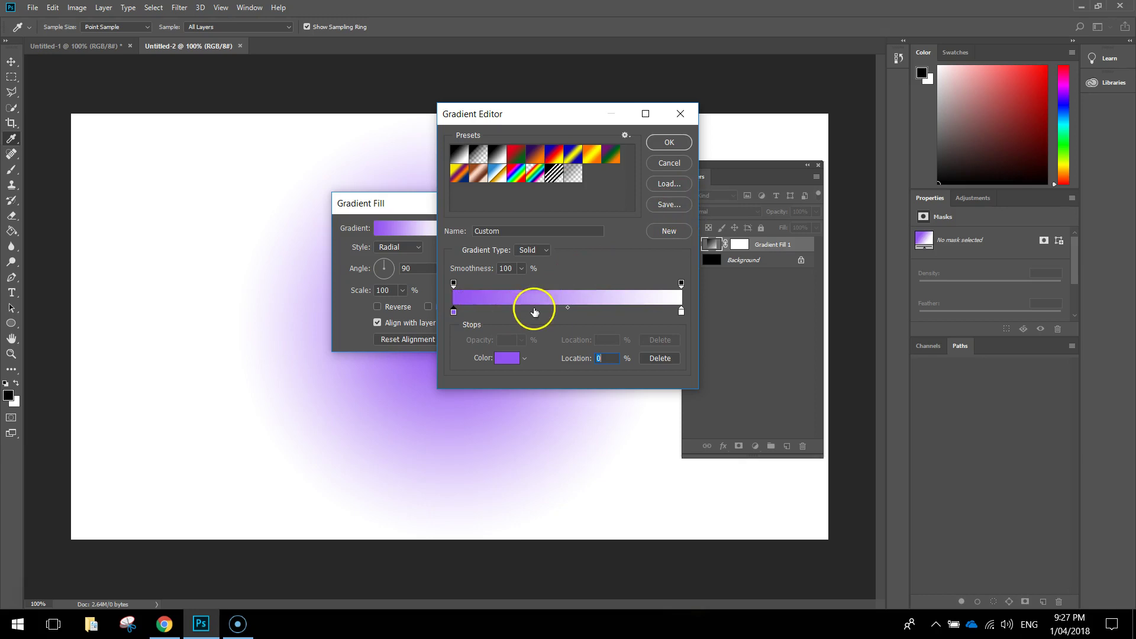
Make the ending stop black and confirm the purple-to-black radial gradient fill.
click(682, 311)
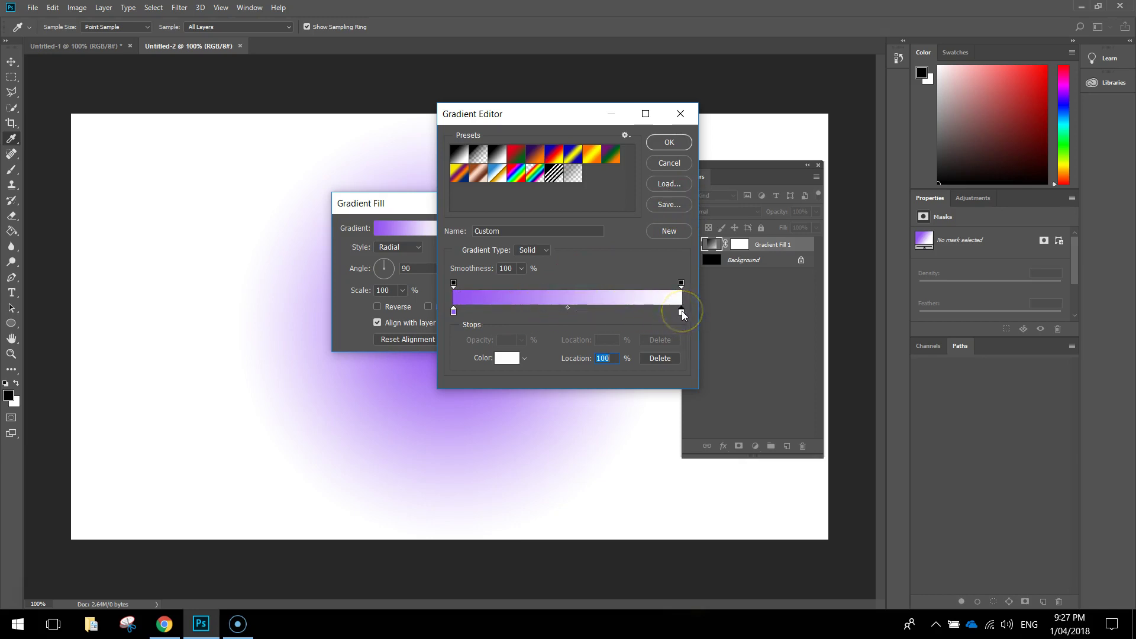
click(520, 362)
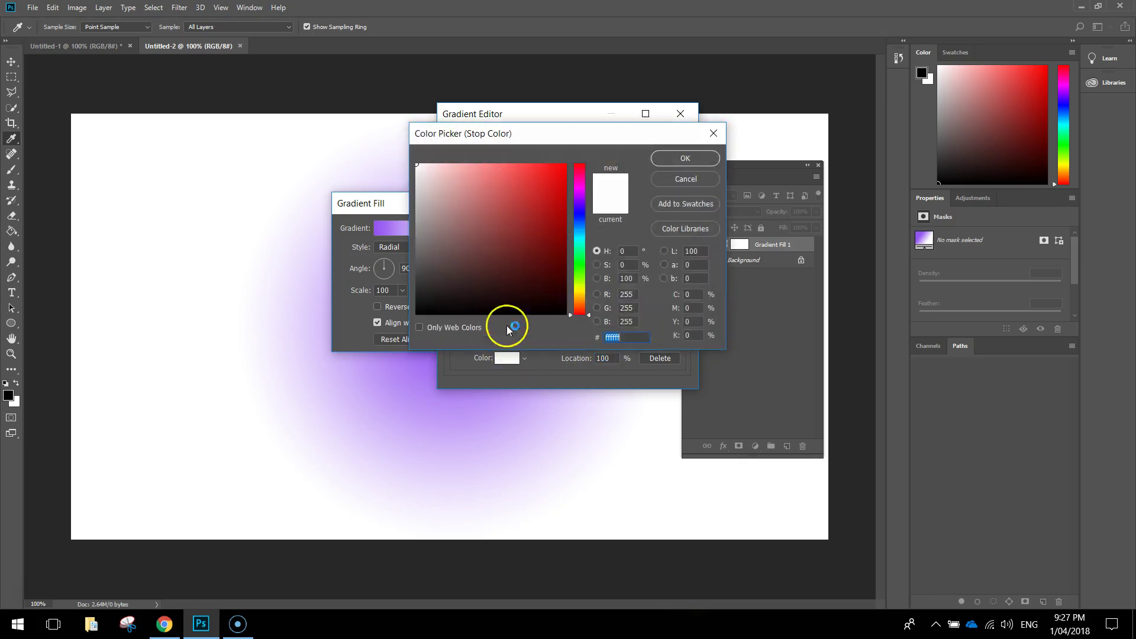
drag(507, 319, 664, 354)
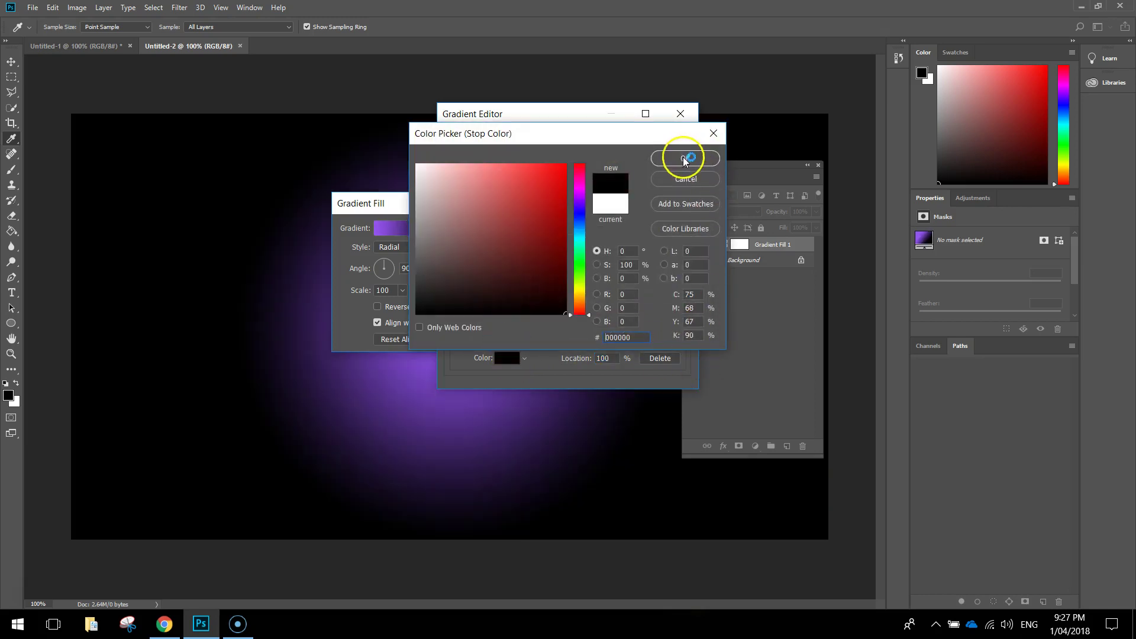
click(684, 159)
click(673, 147)
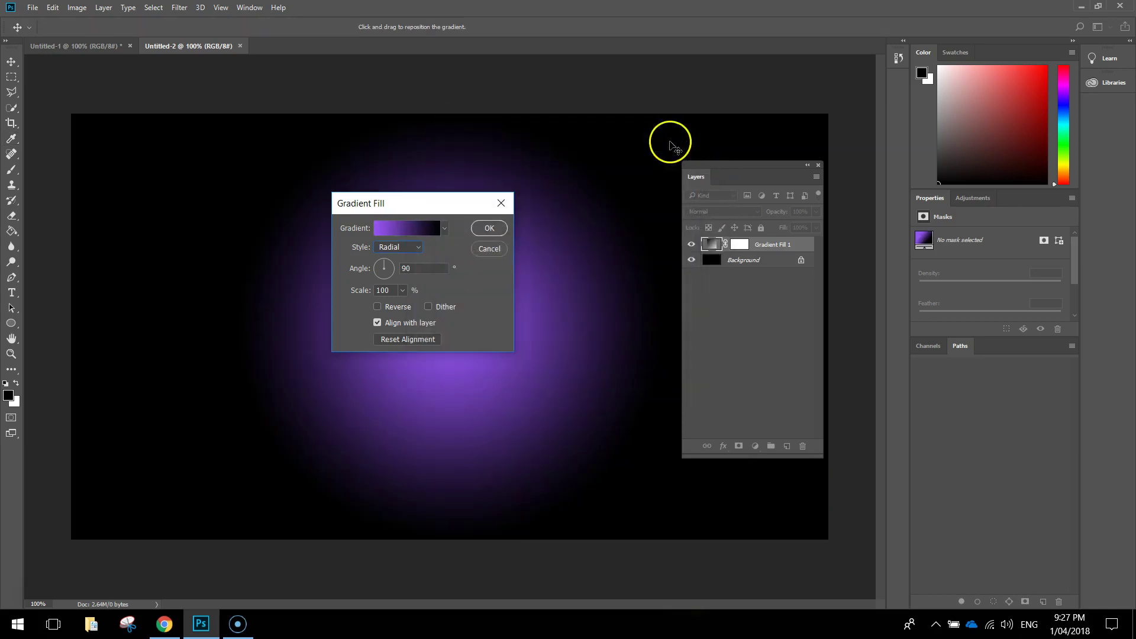
click(500, 230)
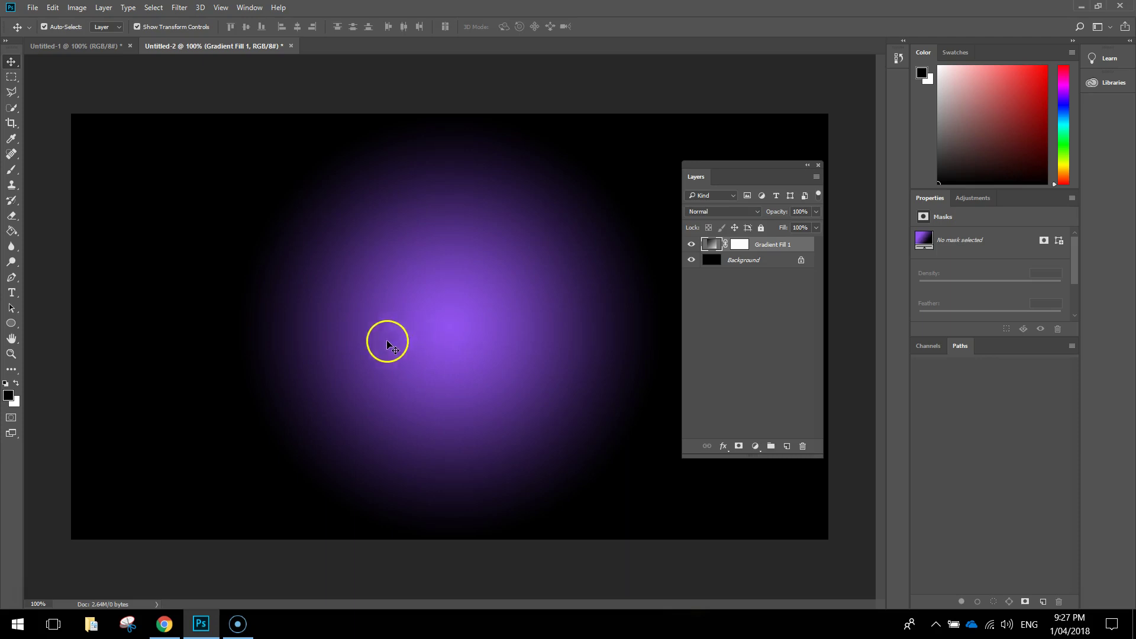
Select the Ellipse tool and set the foreground colour to pure white (ffffff).
click(12, 323)
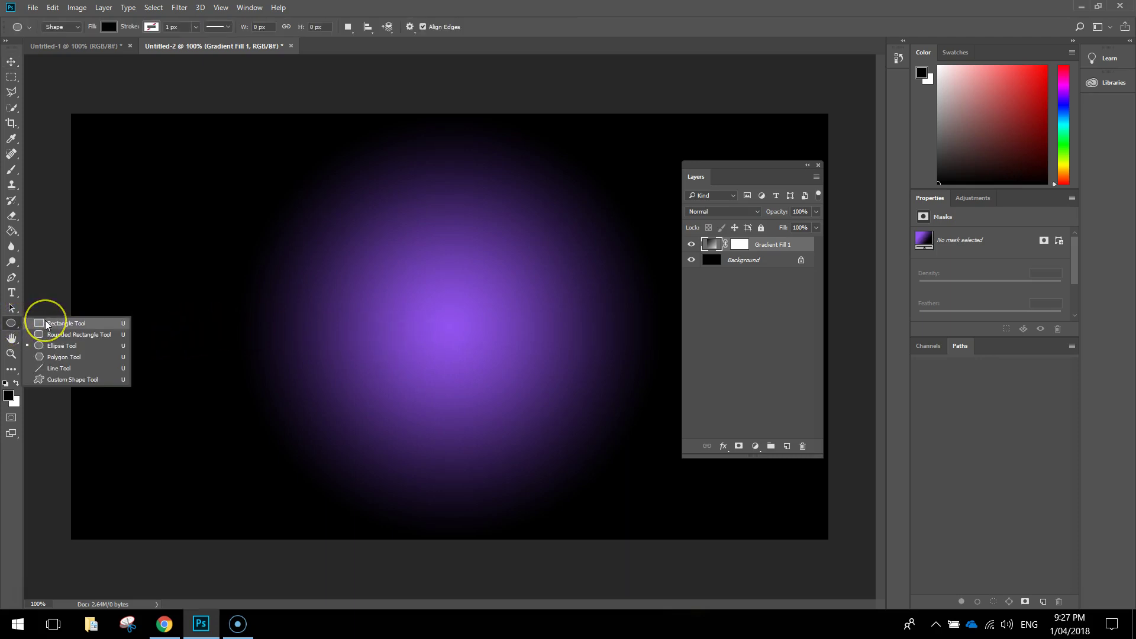
mouse_move(47, 324)
mouse_down()
mouse_move(68, 343)
mouse_move(48, 350)
mouse_move(57, 334)
mouse_up()
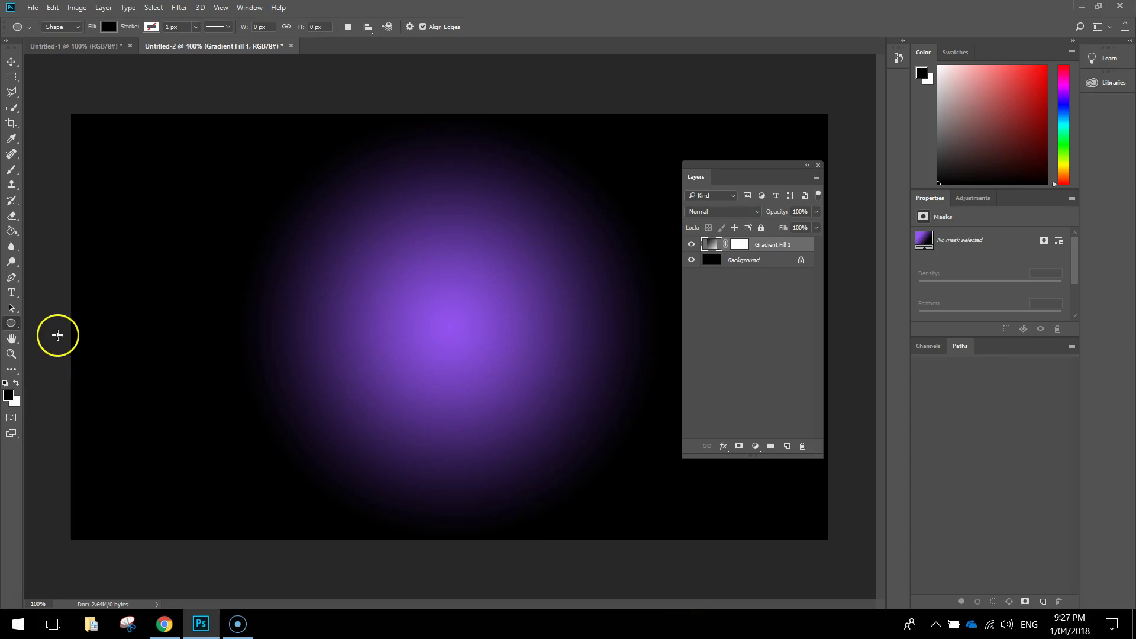
click(16, 385)
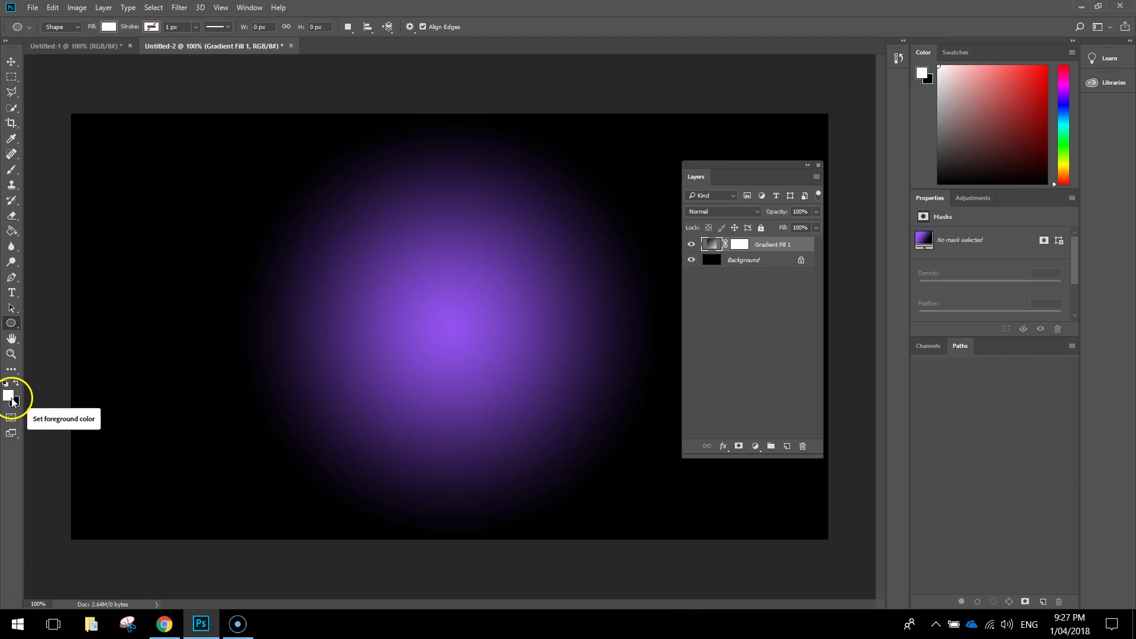
click(6, 395)
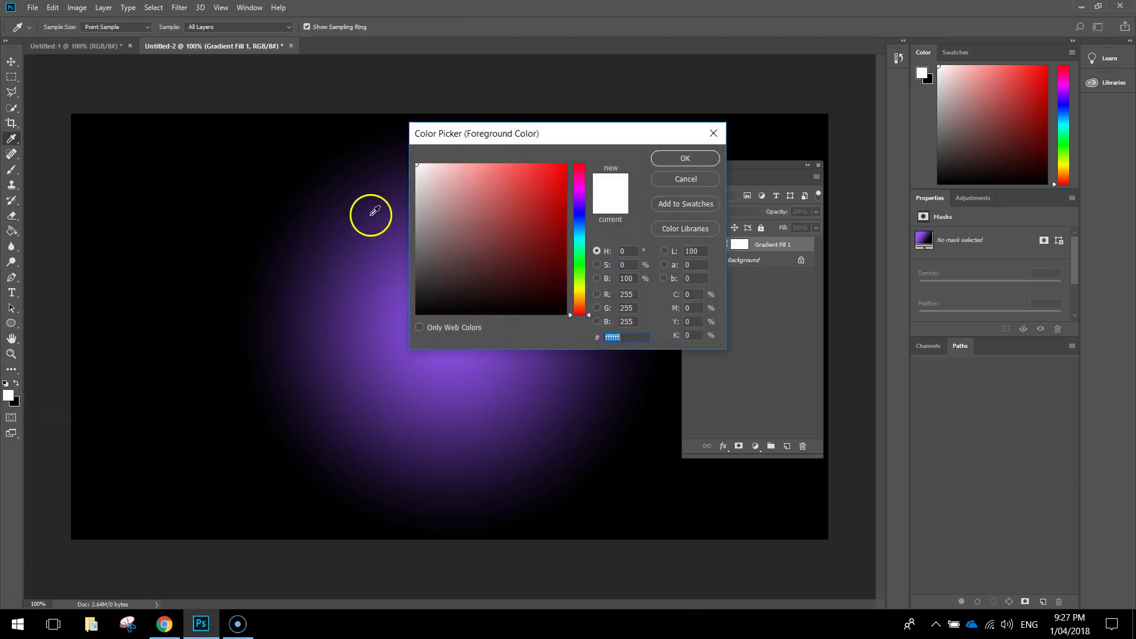
click(669, 158)
key(u)
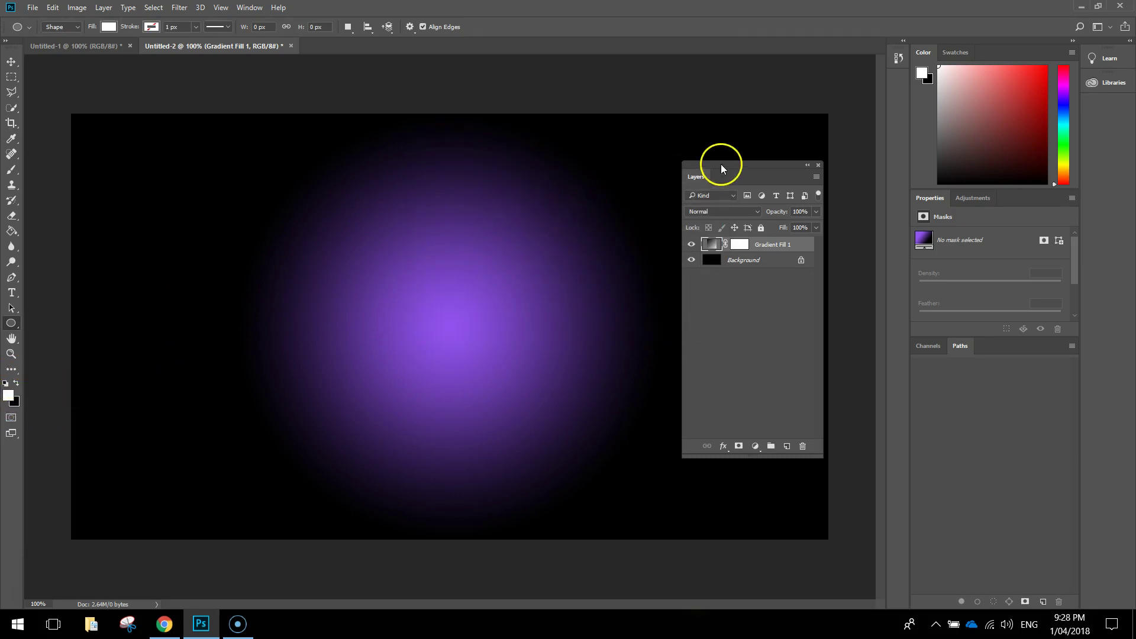
Draw a white circle and centre it over the purple halo.
drag(720, 165, 828, 131)
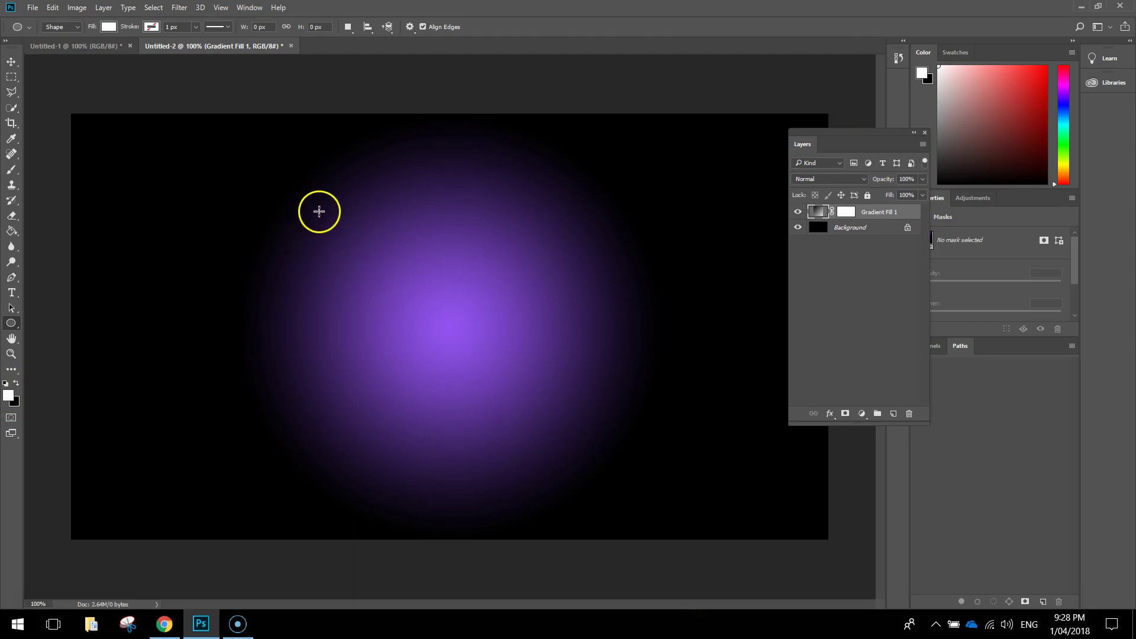
drag(306, 184, 686, 454)
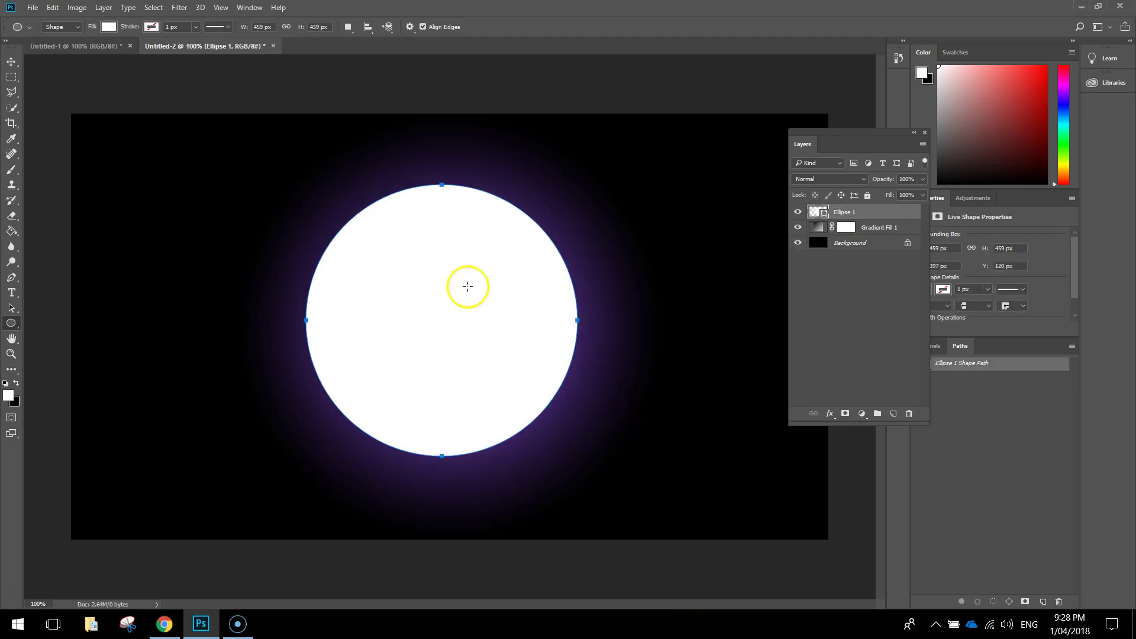
click(11, 64)
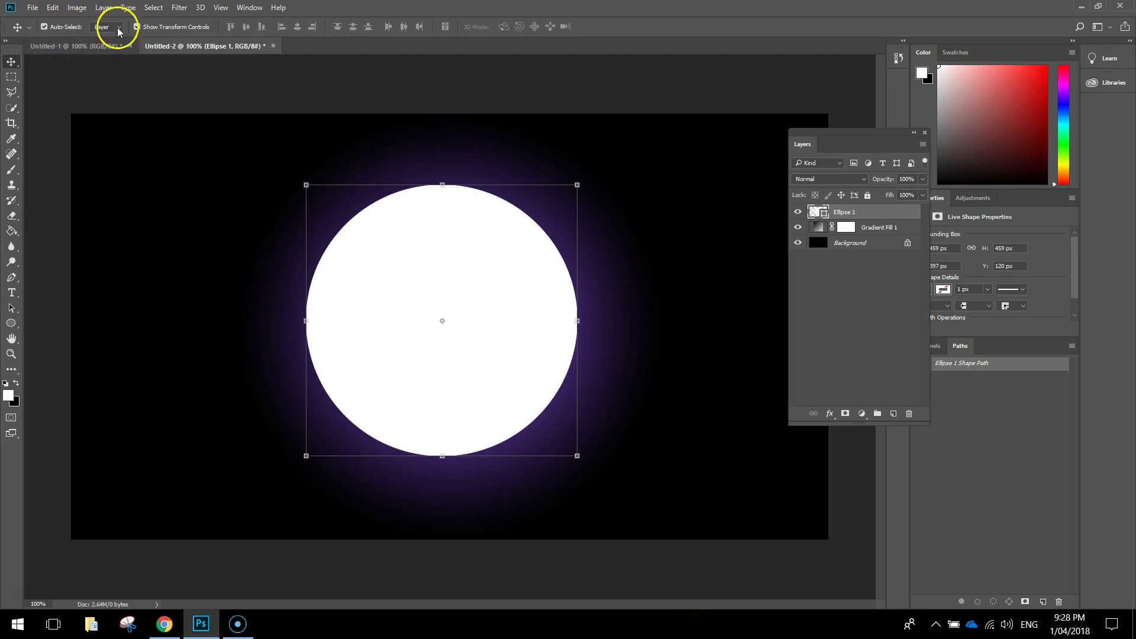
click(137, 27)
click(137, 27)
drag(397, 240, 435, 257)
drag(512, 292, 481, 286)
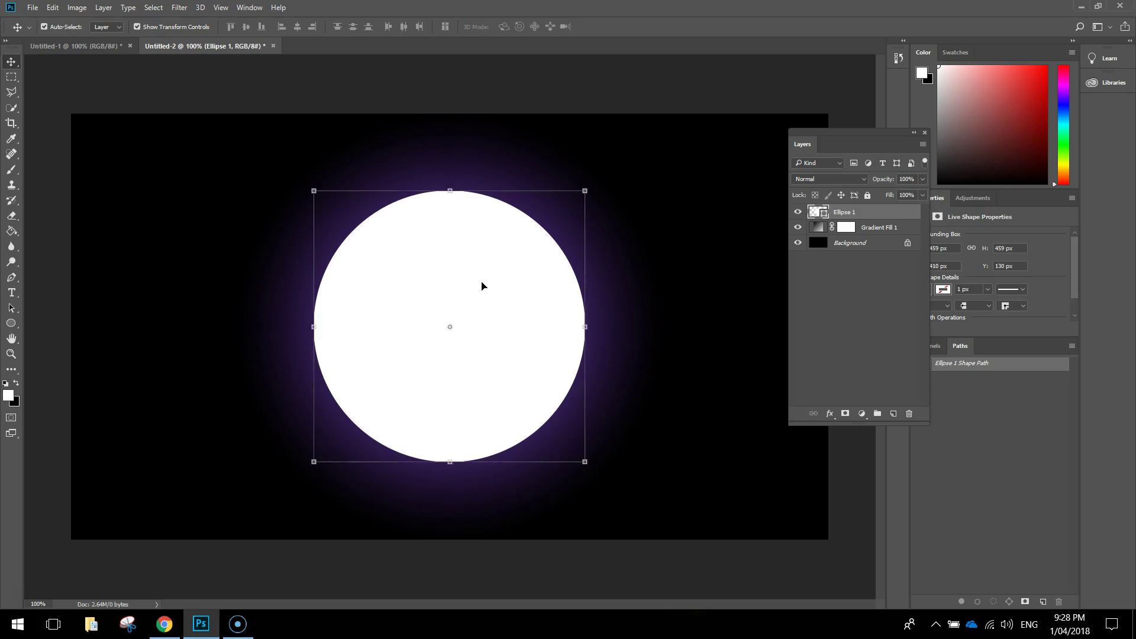
Scale the Ellipse 1 circle slightly and commit the transform.
click(639, 223)
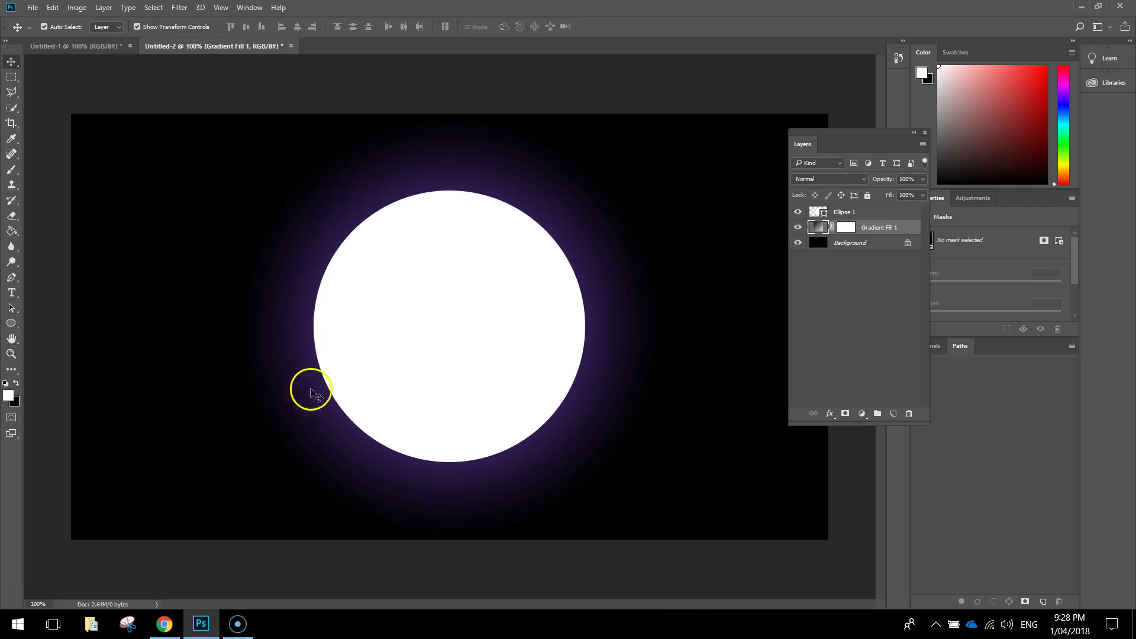
click(507, 233)
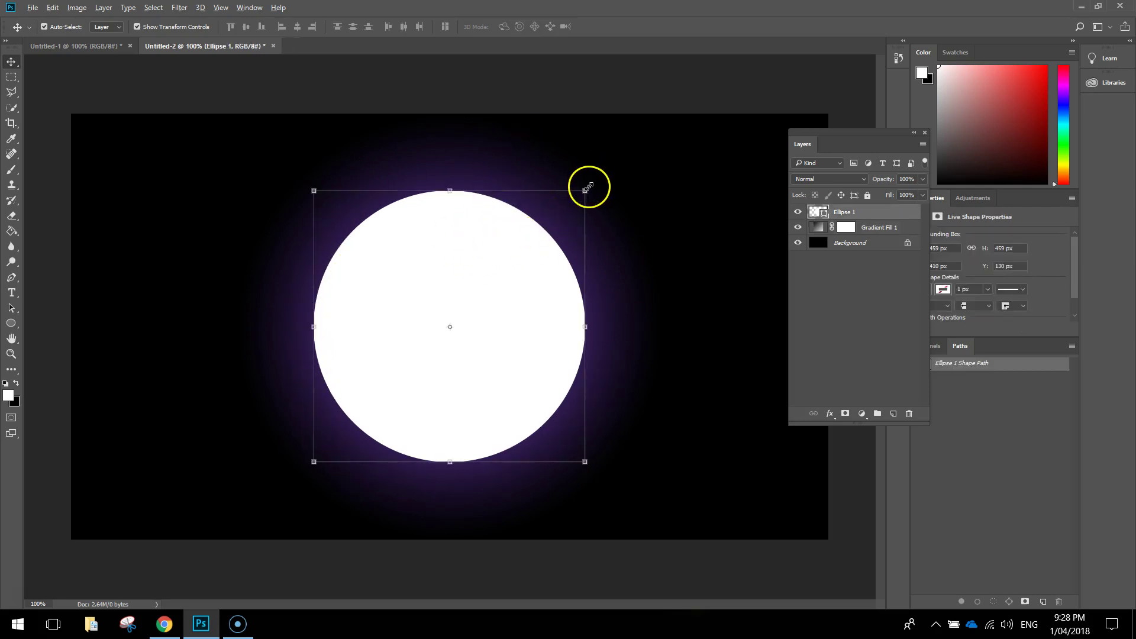
mouse_move(587, 188)
mouse_down()
mouse_move(573, 207)
mouse_move(611, 193)
mouse_move(590, 204)
mouse_move(602, 189)
mouse_up()
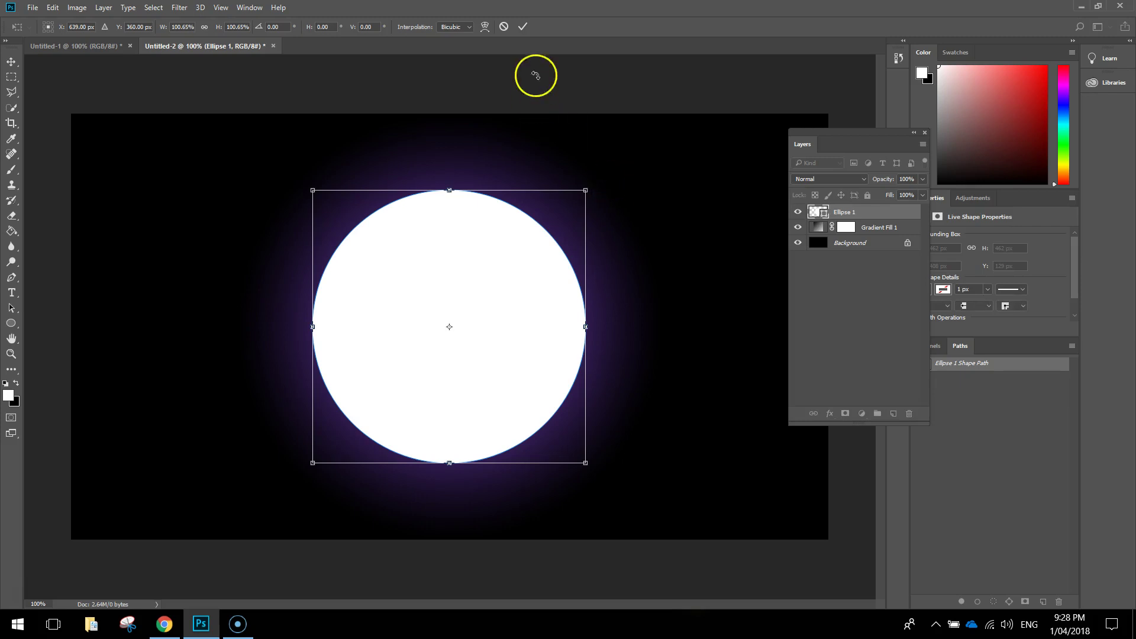
click(522, 27)
click(621, 97)
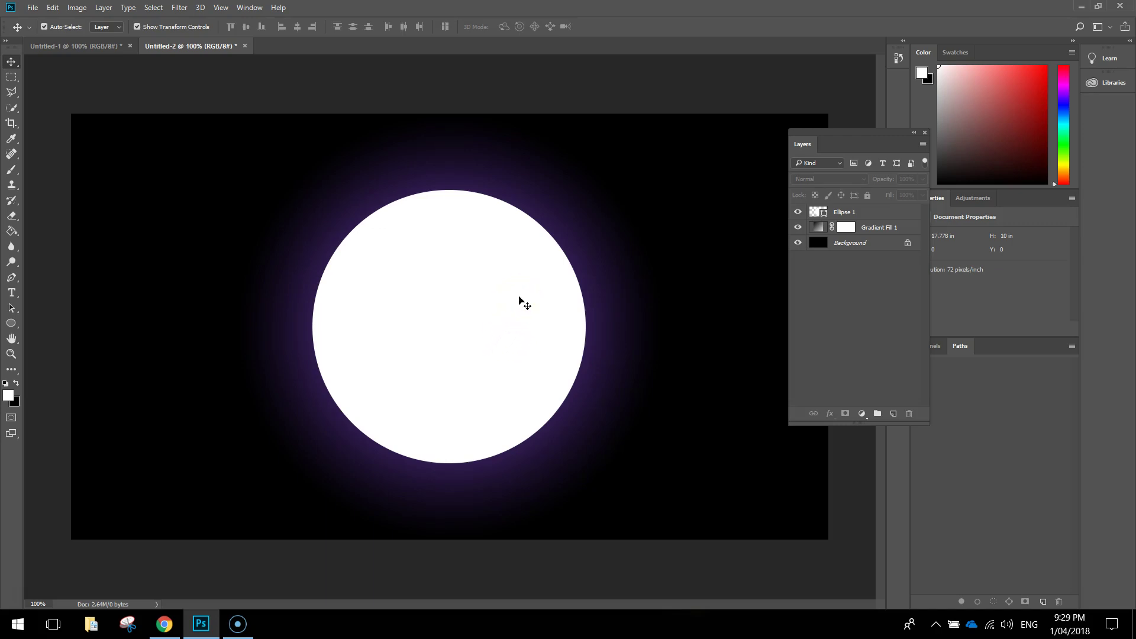
Open Blending Options for the circle and enable Outer Glow.
click(524, 302)
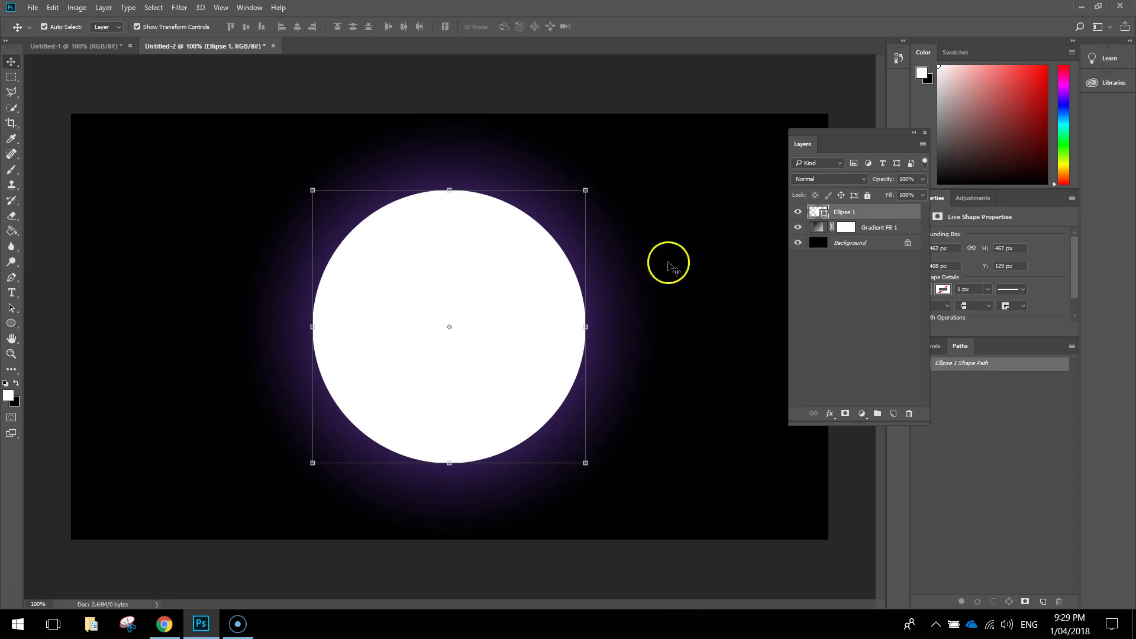
drag(867, 142, 759, 110)
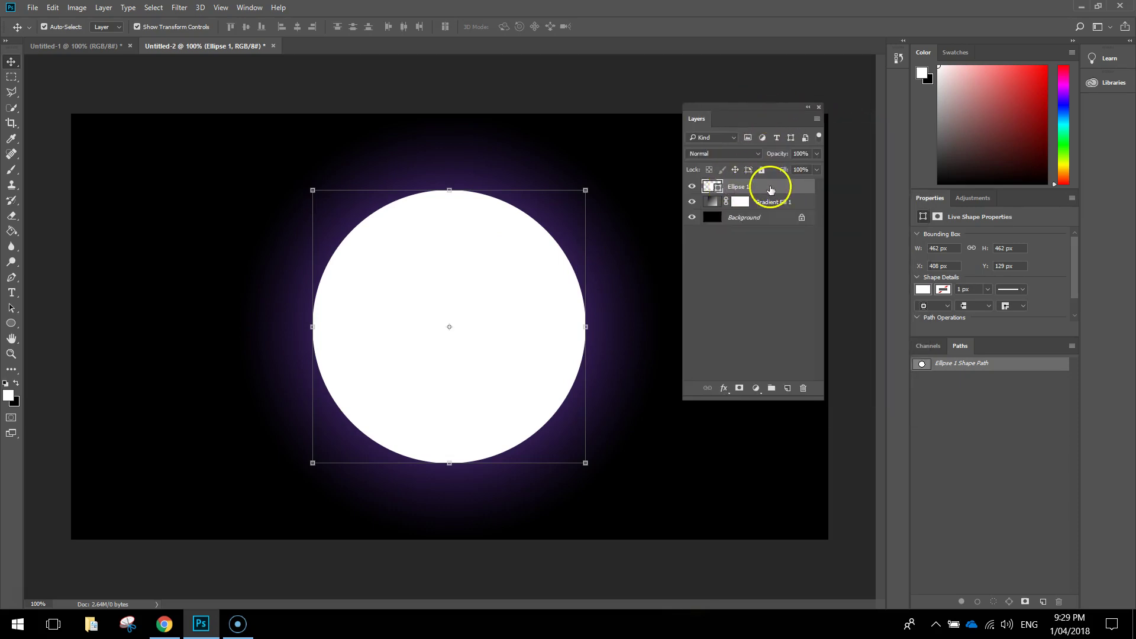
click(724, 389)
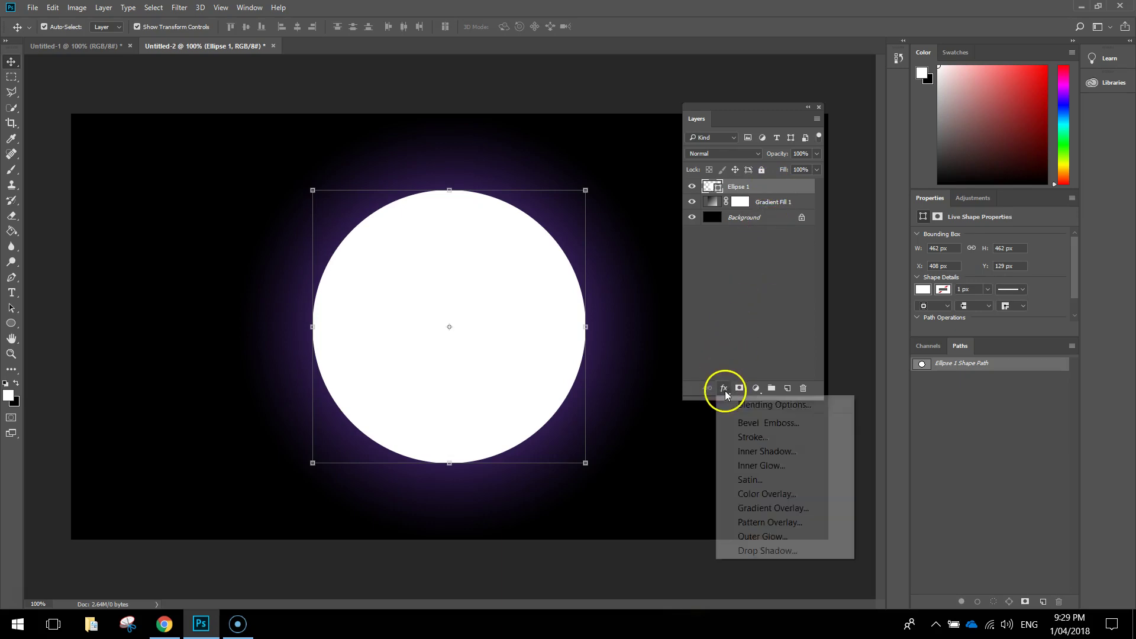
click(789, 406)
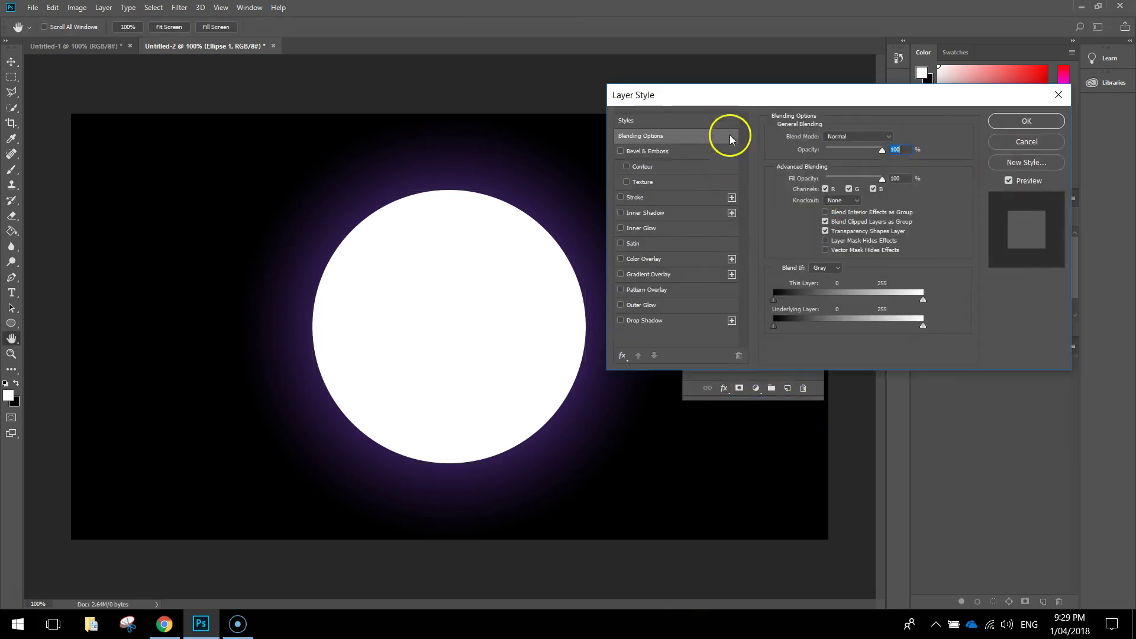
drag(730, 103, 729, 78)
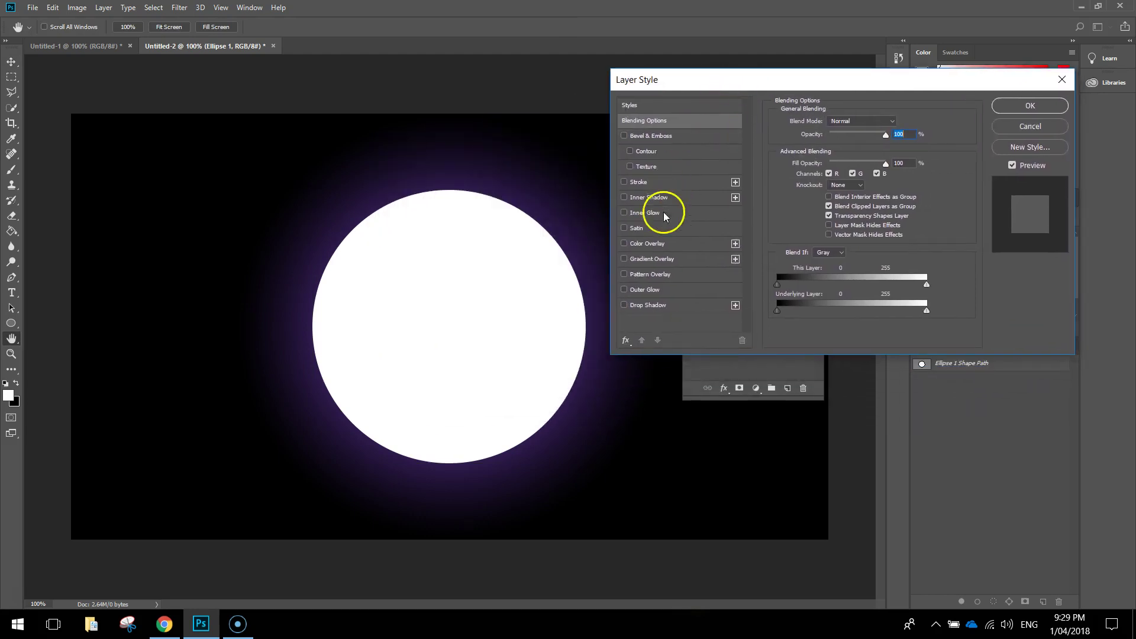
click(625, 289)
click(669, 288)
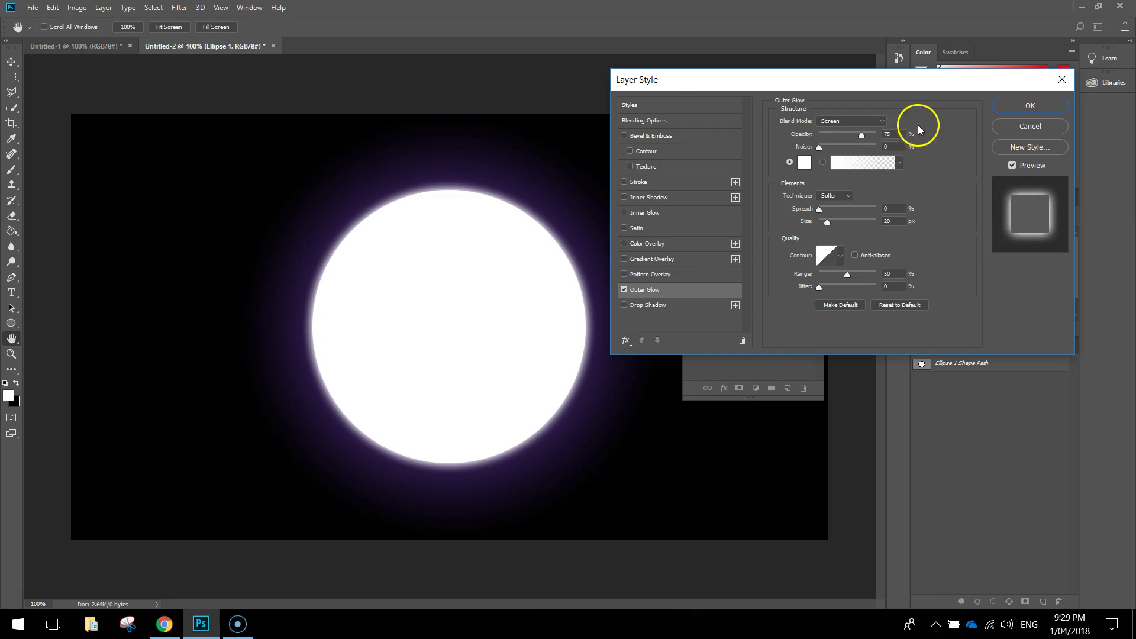
Set the glow to Screen, 75% opacity, white colour, Softer technique, size 20 px.
click(883, 121)
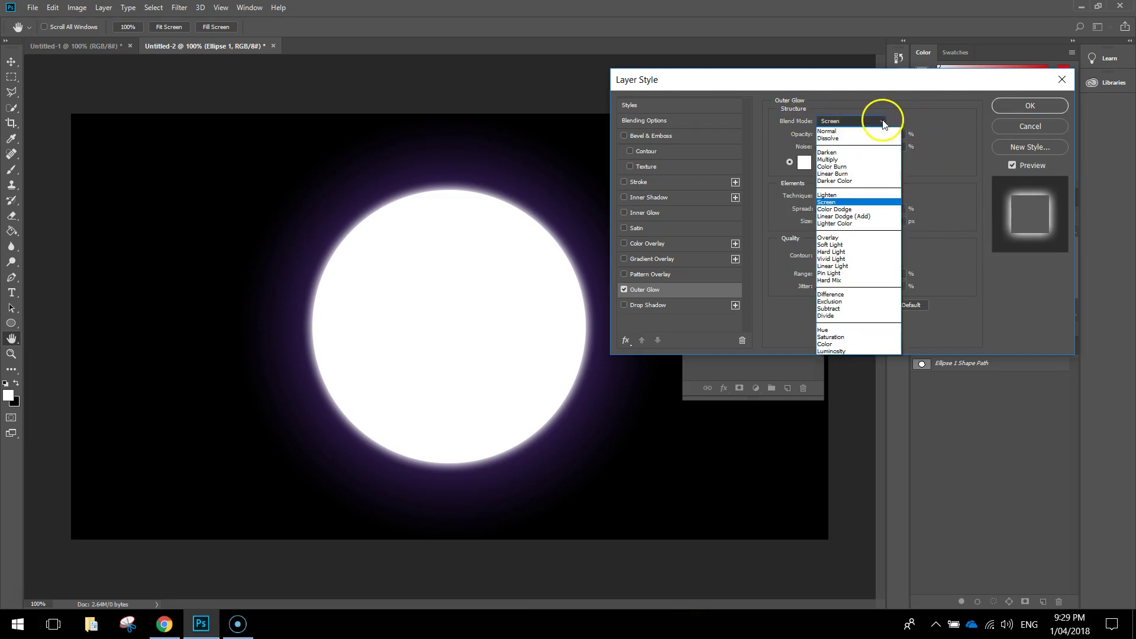
click(852, 202)
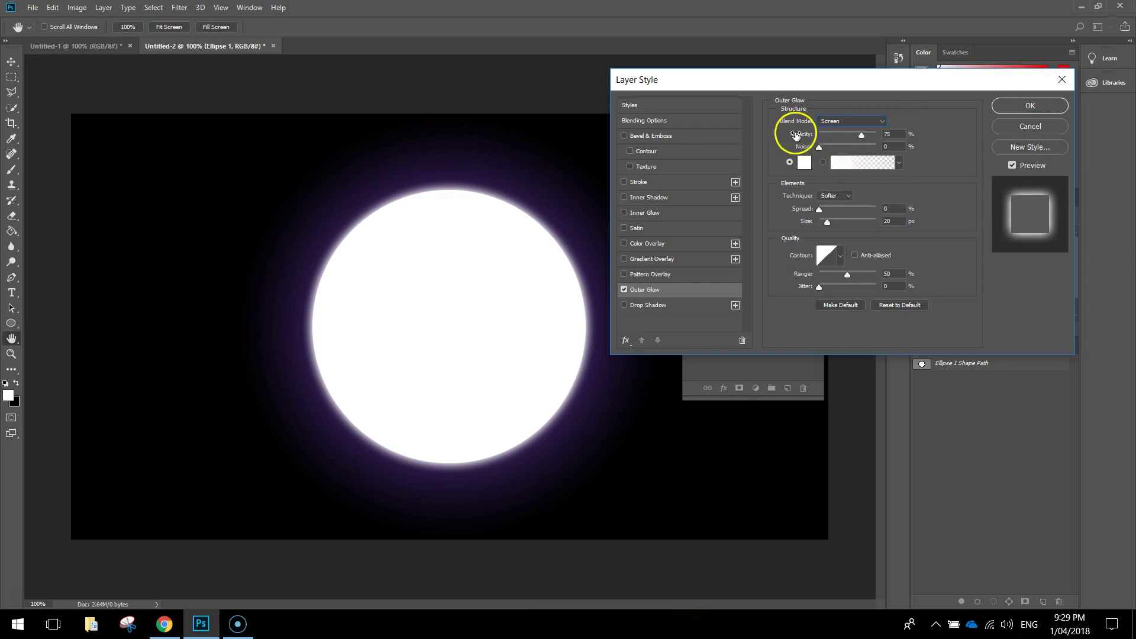
click(893, 134)
click(804, 163)
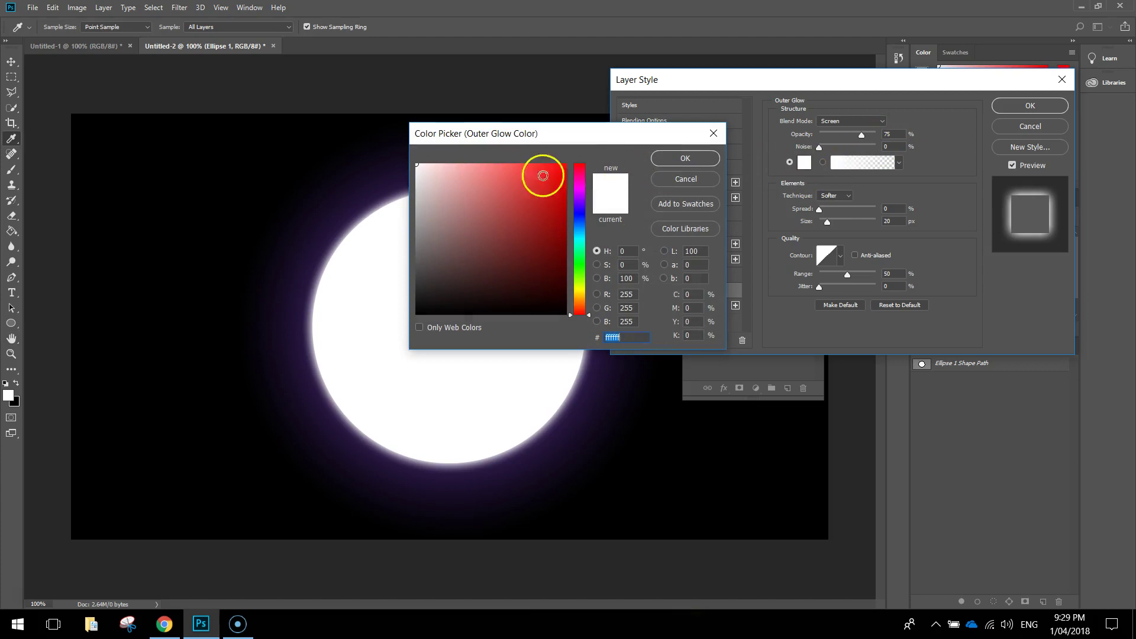
click(418, 166)
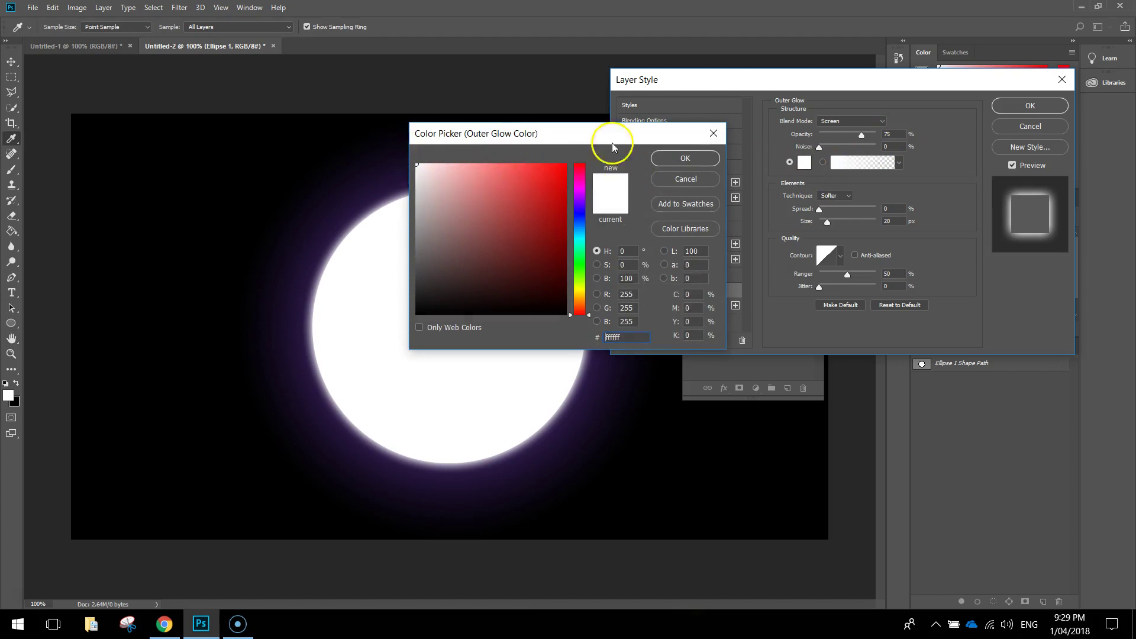
click(673, 157)
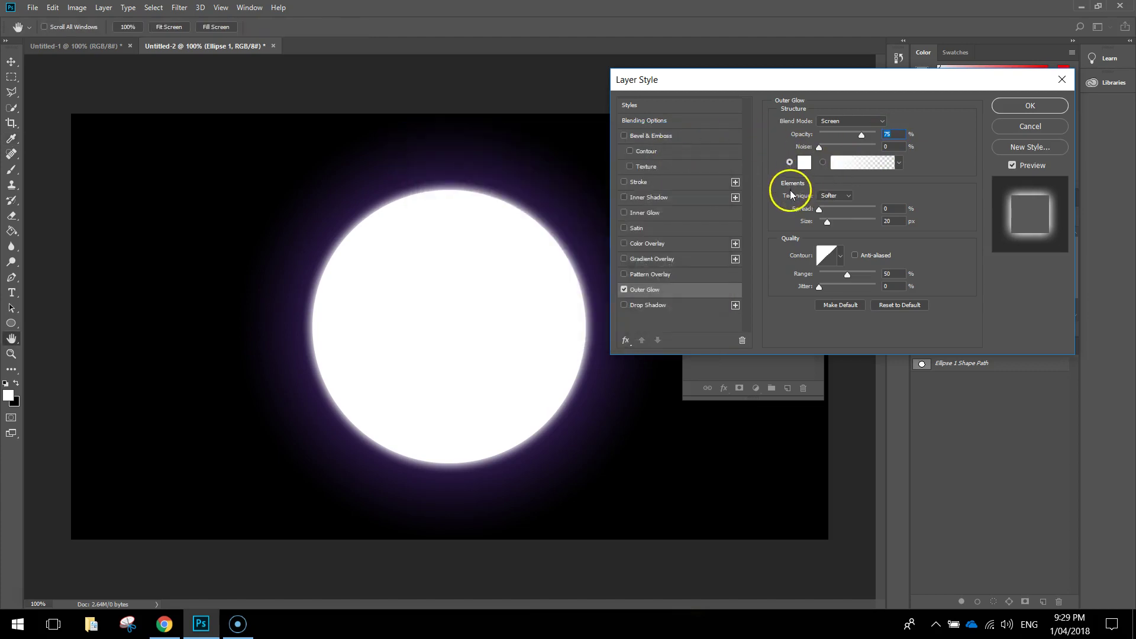
click(849, 198)
click(816, 210)
drag(904, 222, 876, 223)
click(899, 223)
Compare the circle with and without the glow, then apply the Outer Glow.
click(1012, 166)
click(1012, 165)
click(1013, 166)
click(1012, 166)
click(1012, 165)
click(1012, 166)
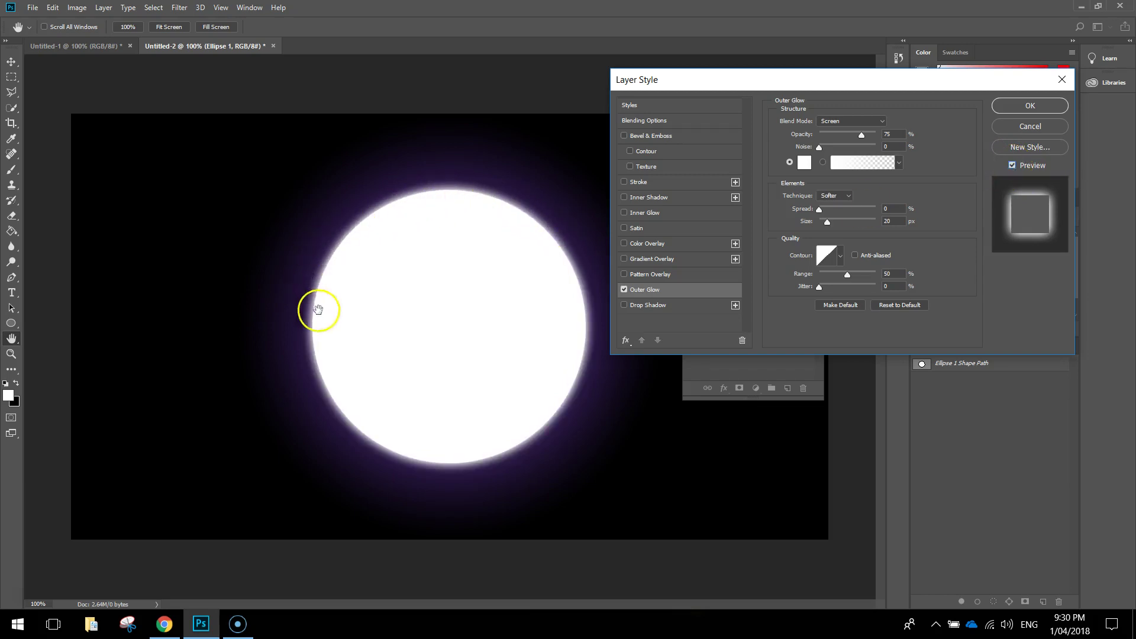
click(1030, 107)
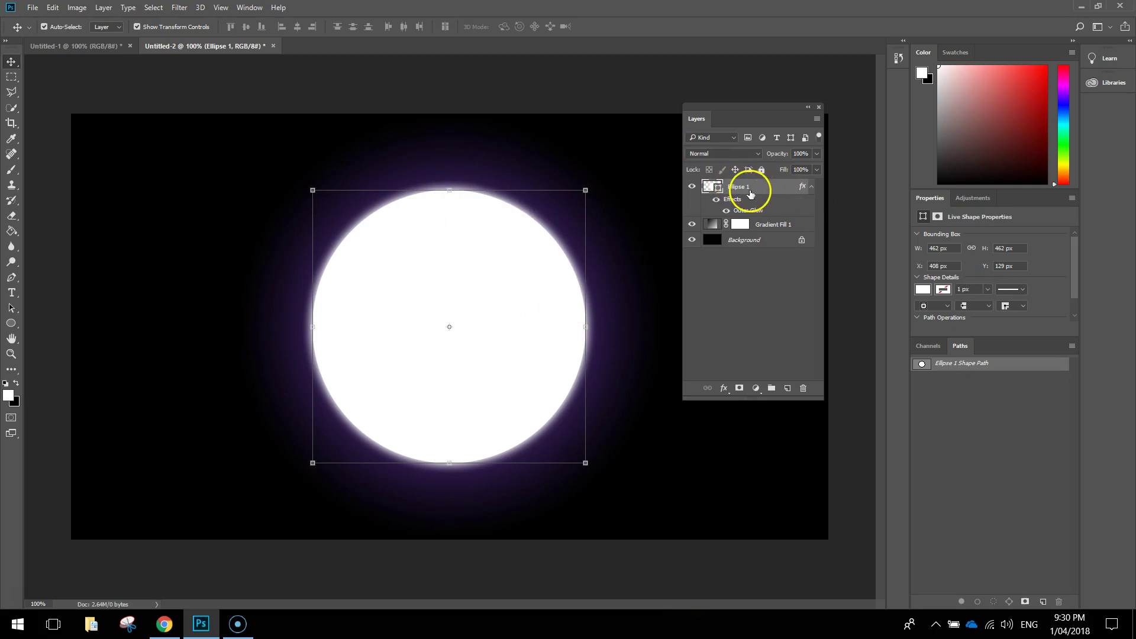
Ctrl+click the Ellipse 1 thumbnail to load the circle's outline as a selection.
key(ctrl)
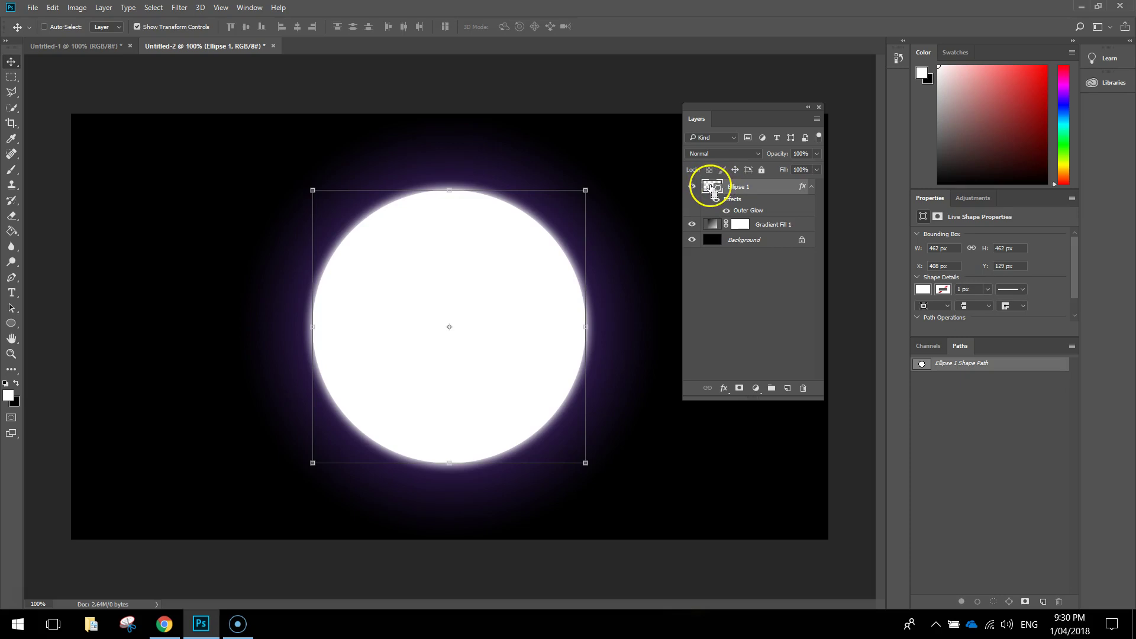
ctrl+click(713, 188)
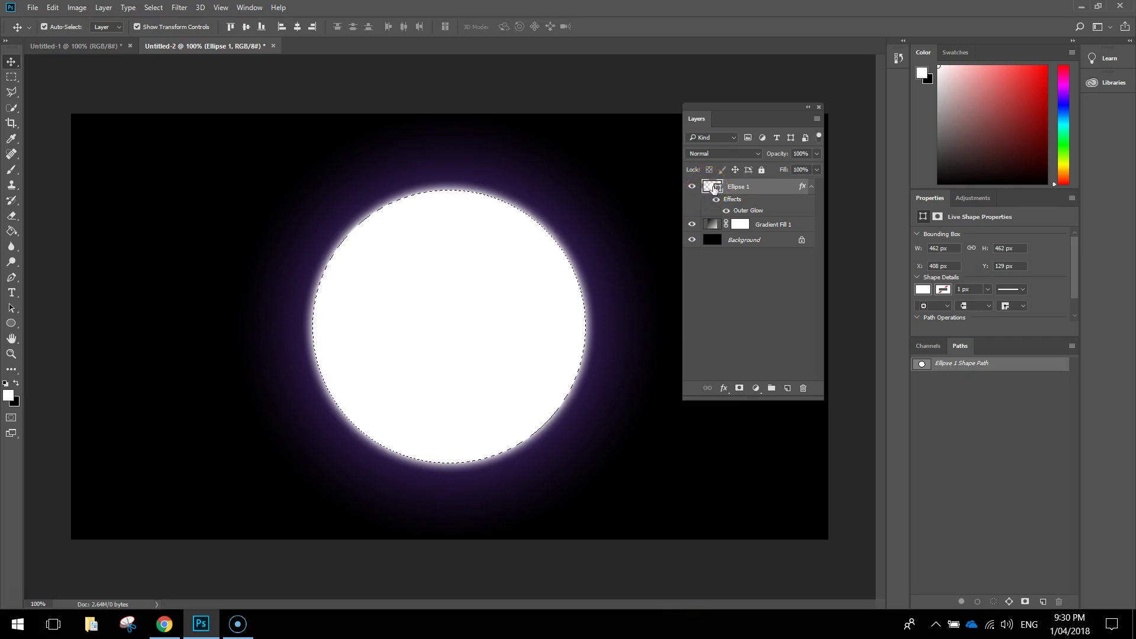
ctrl+click(709, 190)
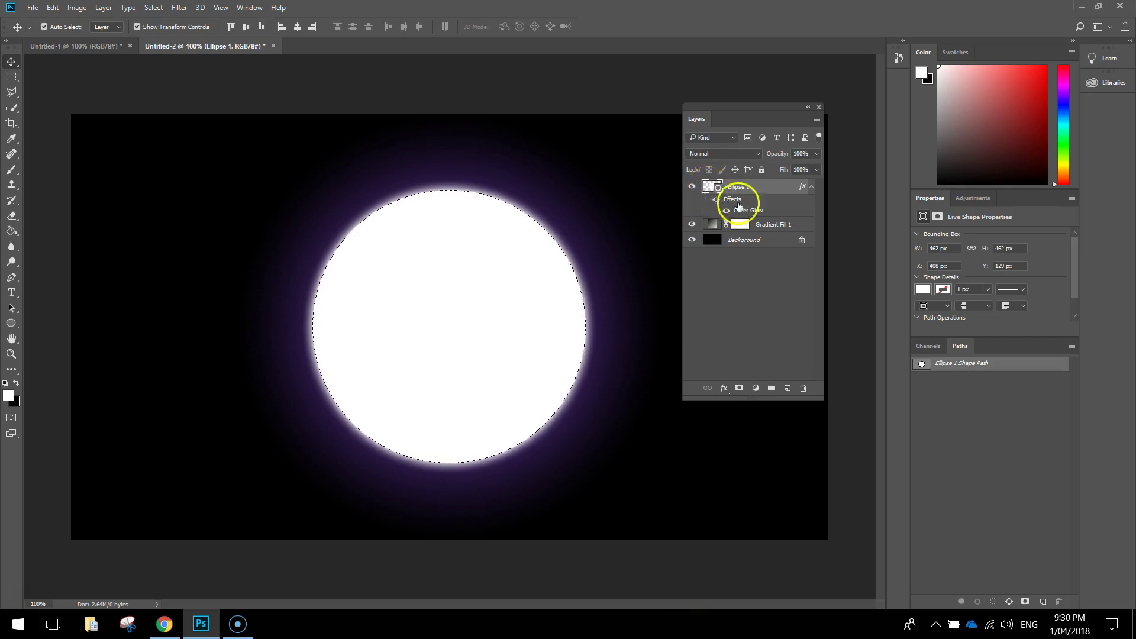
Add Layer 1, set black/white colours, and fill the selection with Render Clouds.
click(788, 388)
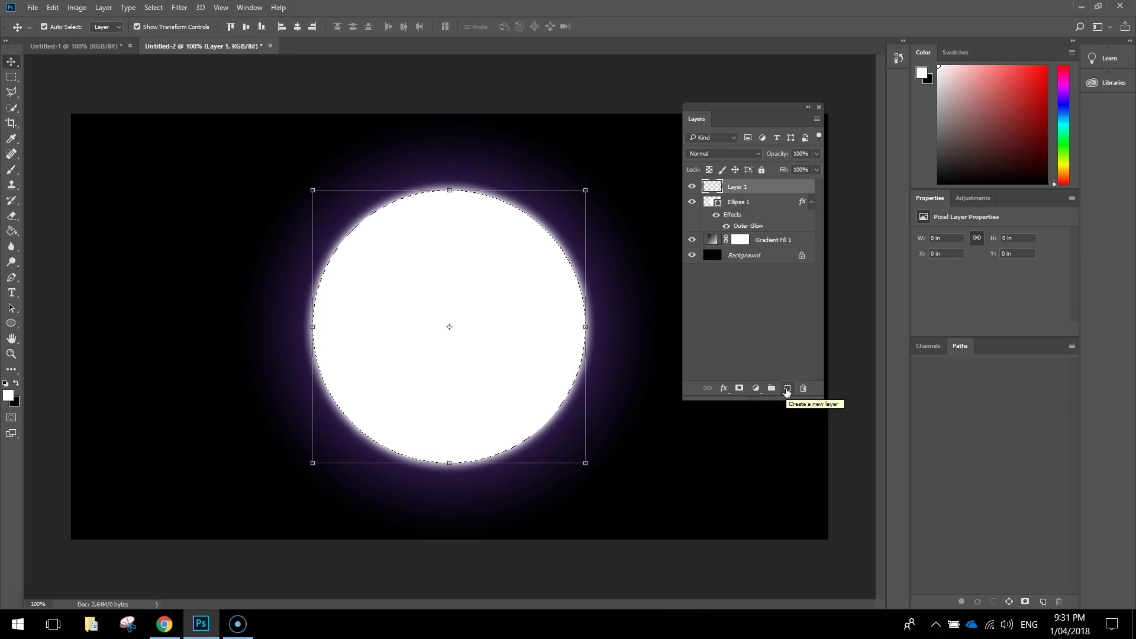
mouse_move(787, 390)
mouse_down()
mouse_move(473, 341)
mouse_move(12, 397)
mouse_up()
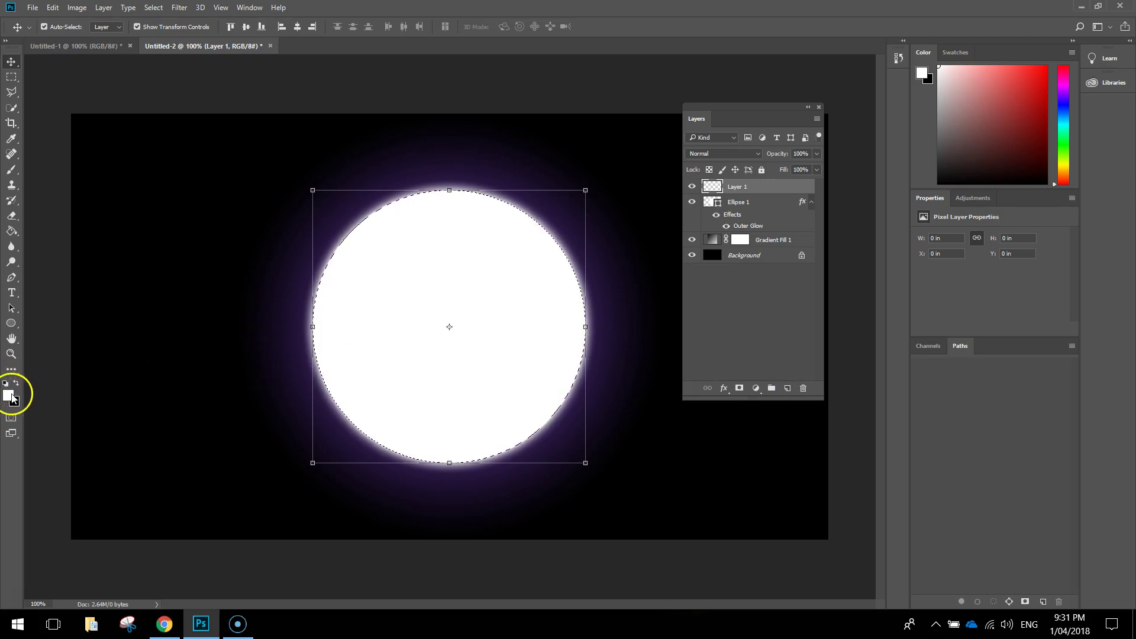
click(17, 385)
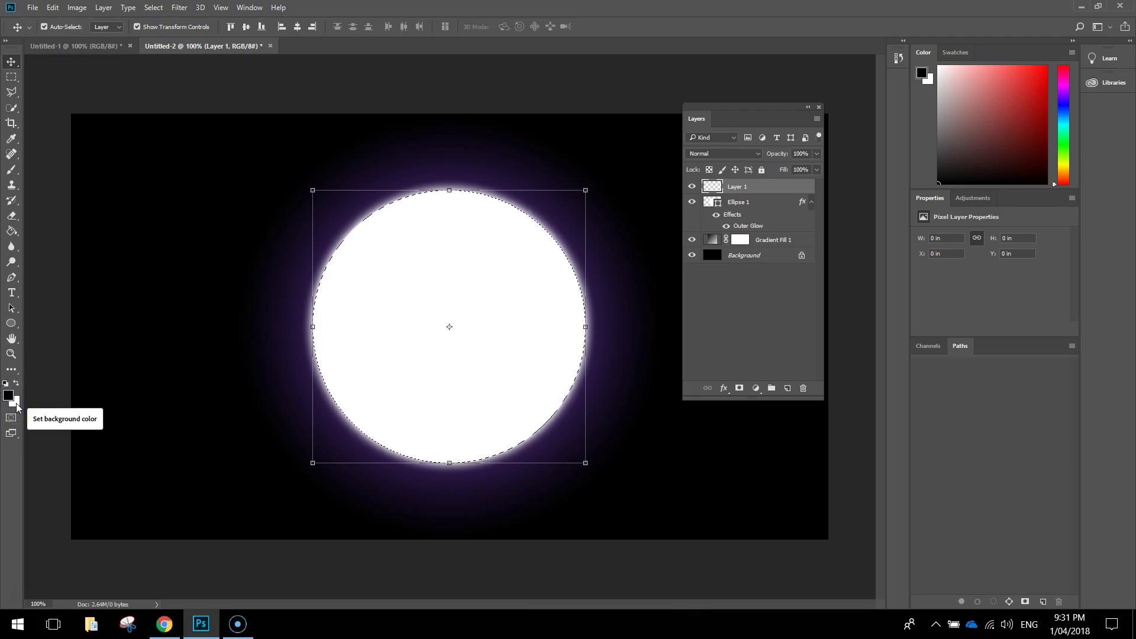
click(178, 8)
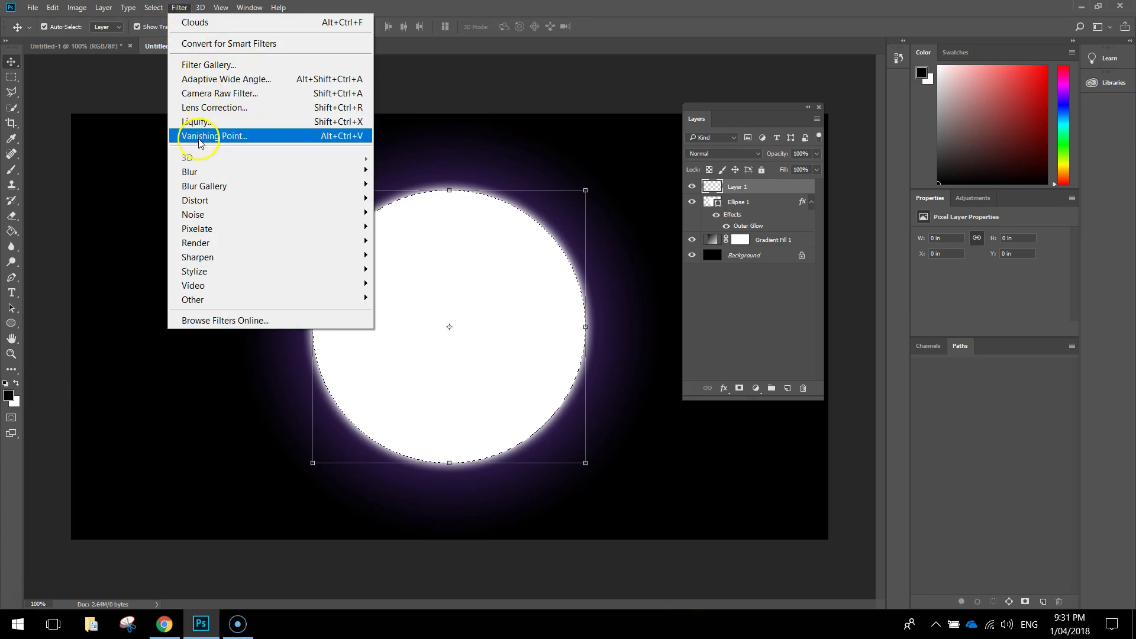
mouse_move(320, 244)
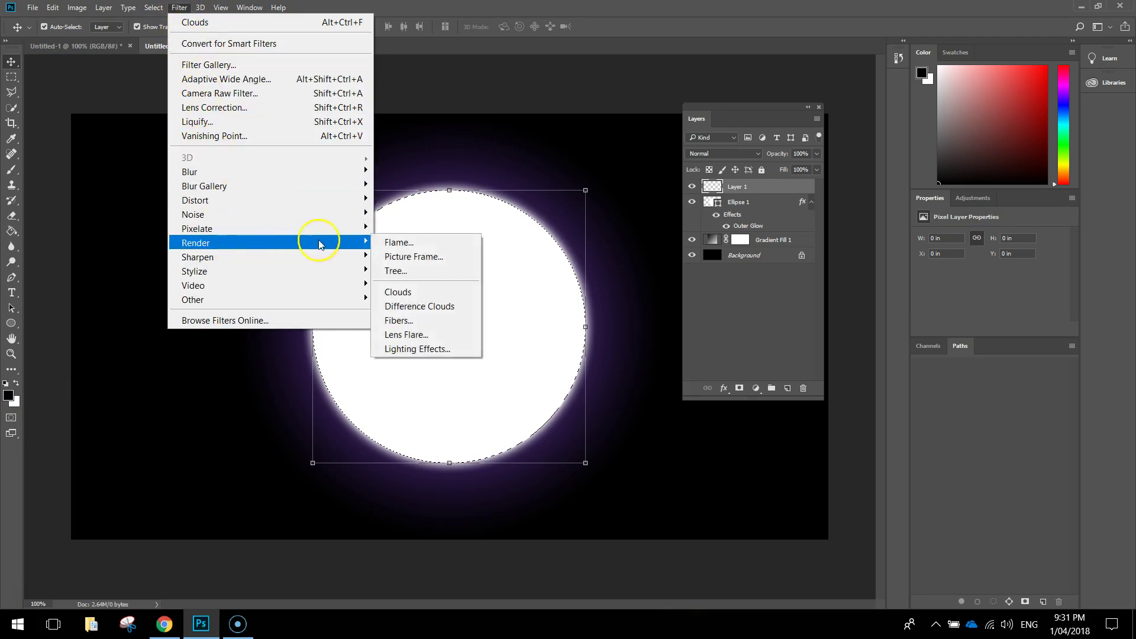
click(422, 296)
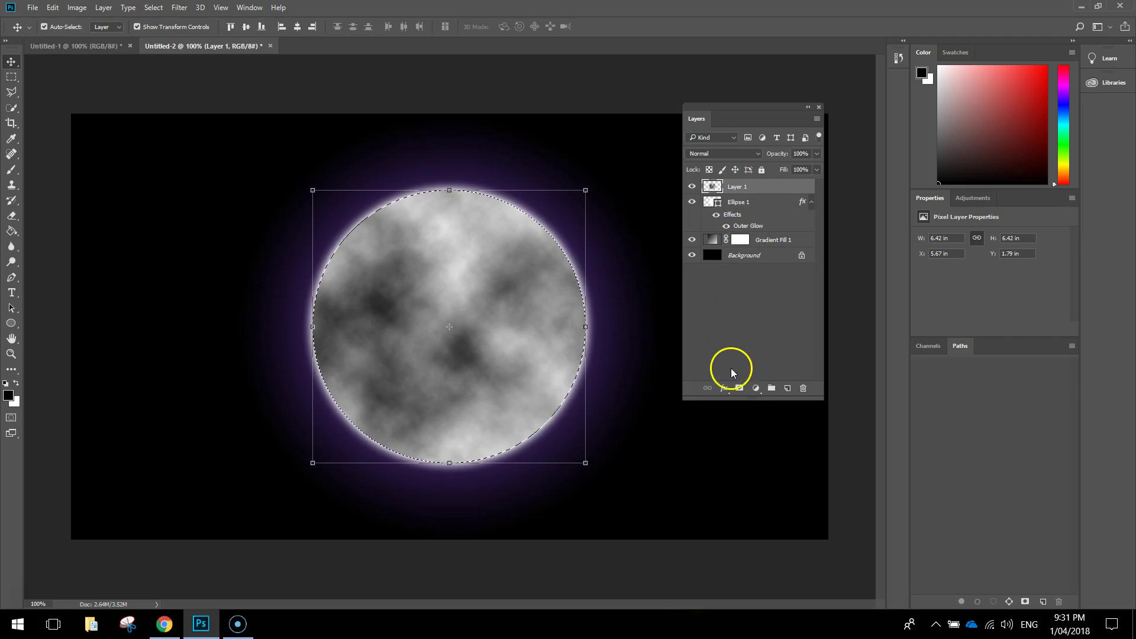
Give Layer 1 a white Linear Dodge (Add) Color Overlay at 40% opacity.
click(724, 389)
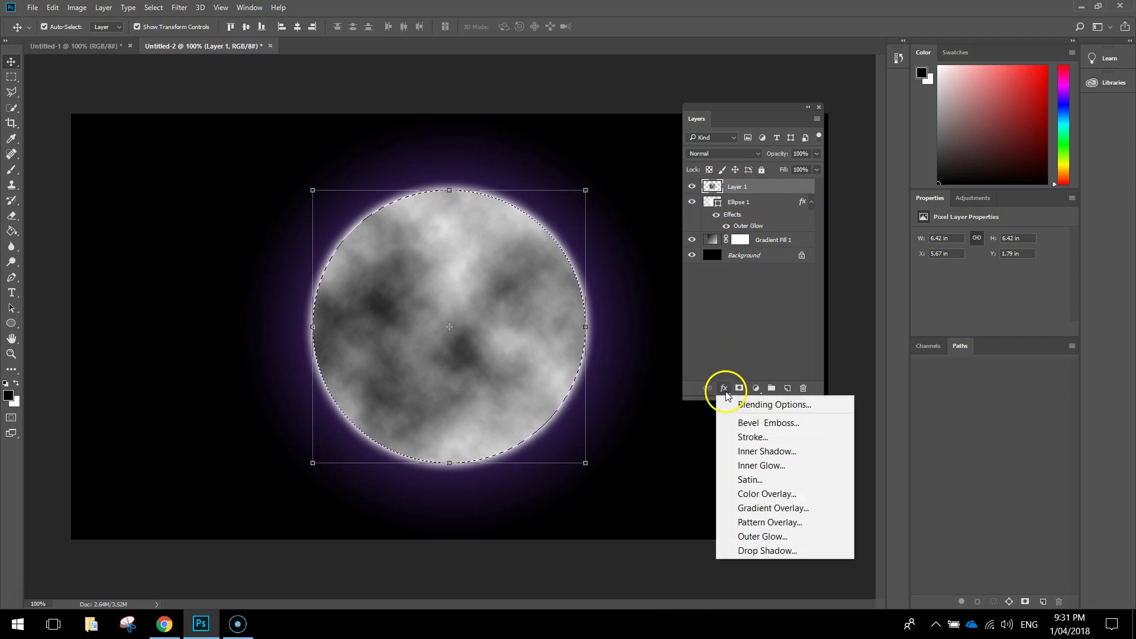
click(734, 401)
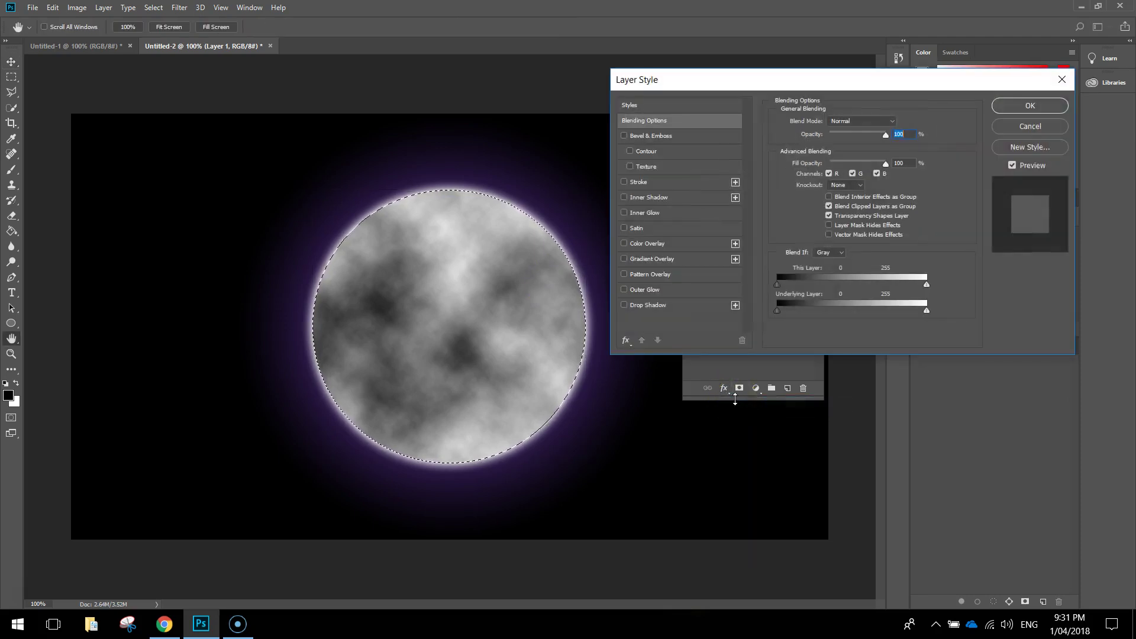
click(640, 243)
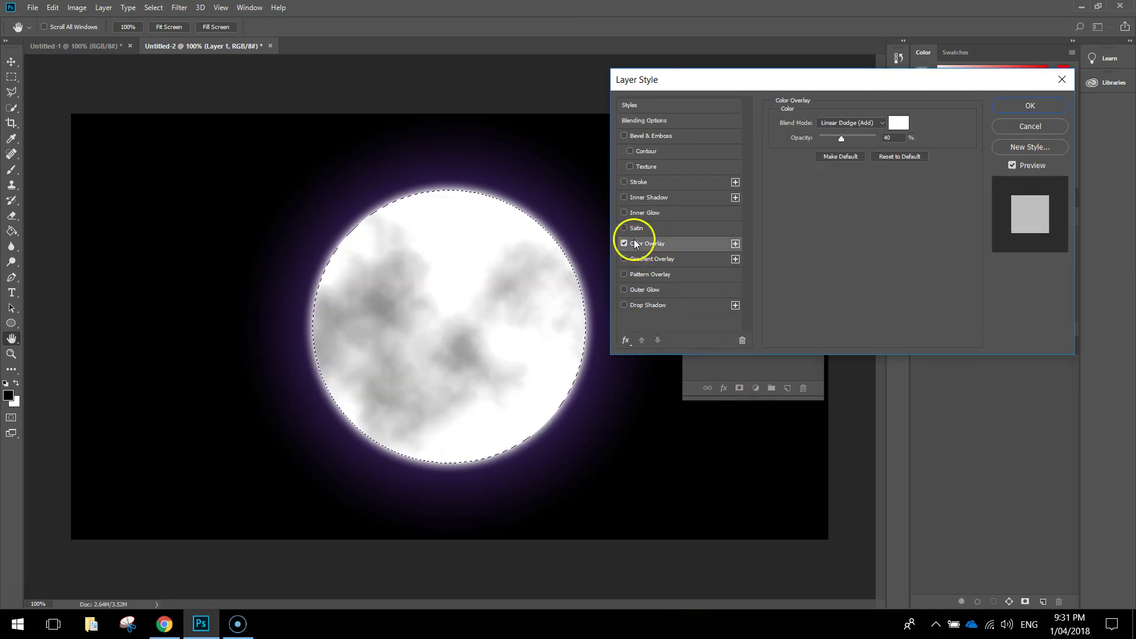
click(874, 123)
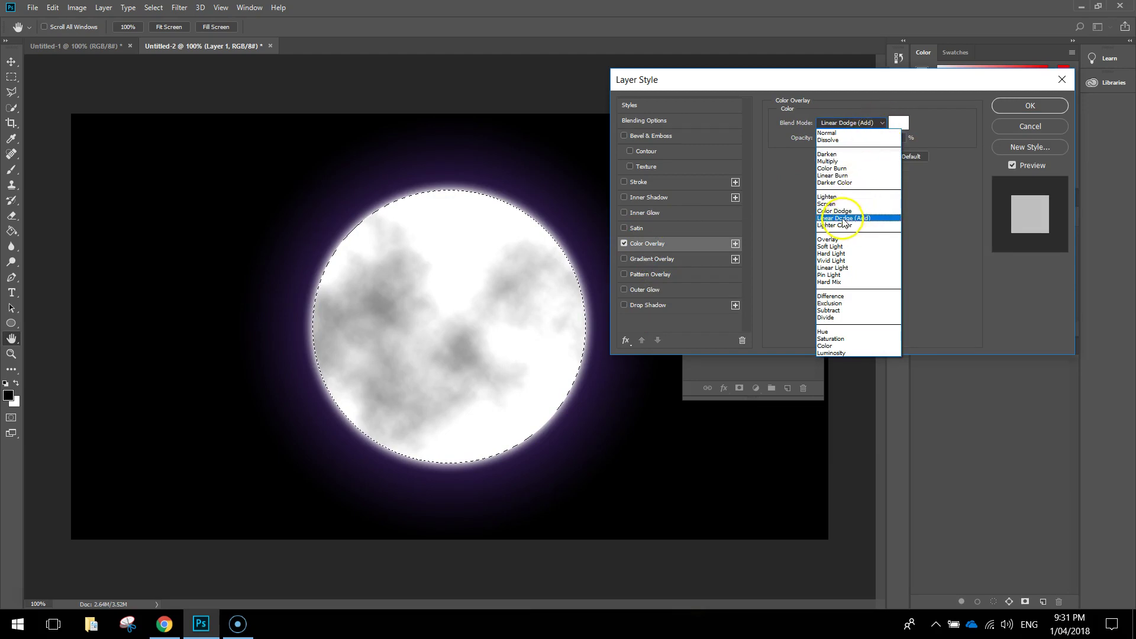
click(864, 218)
click(893, 125)
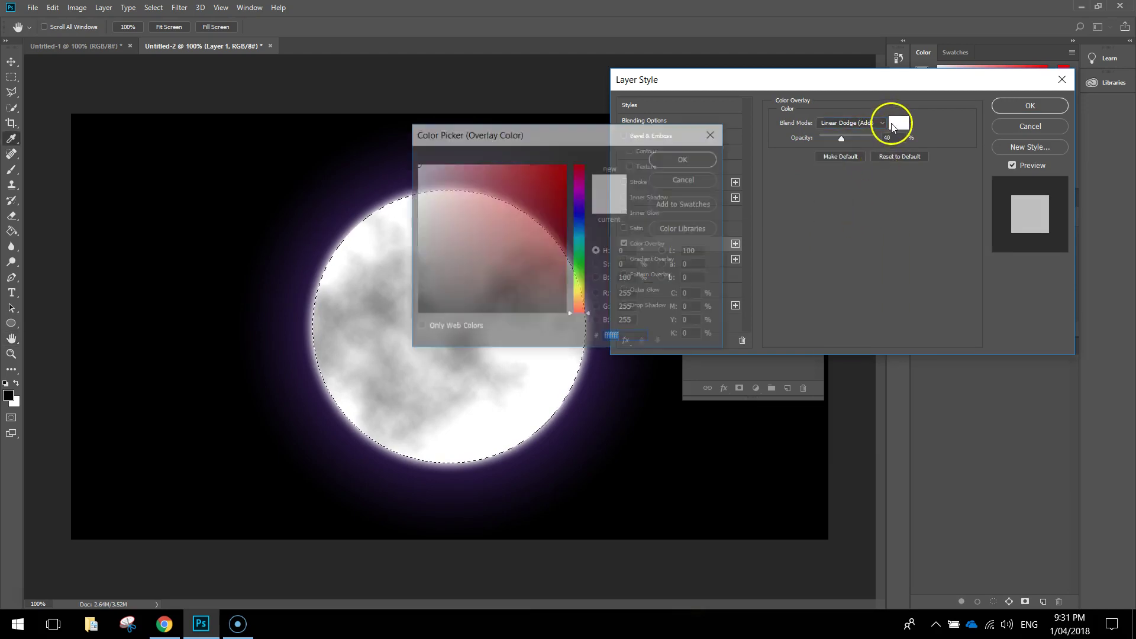
drag(467, 177, 371, 142)
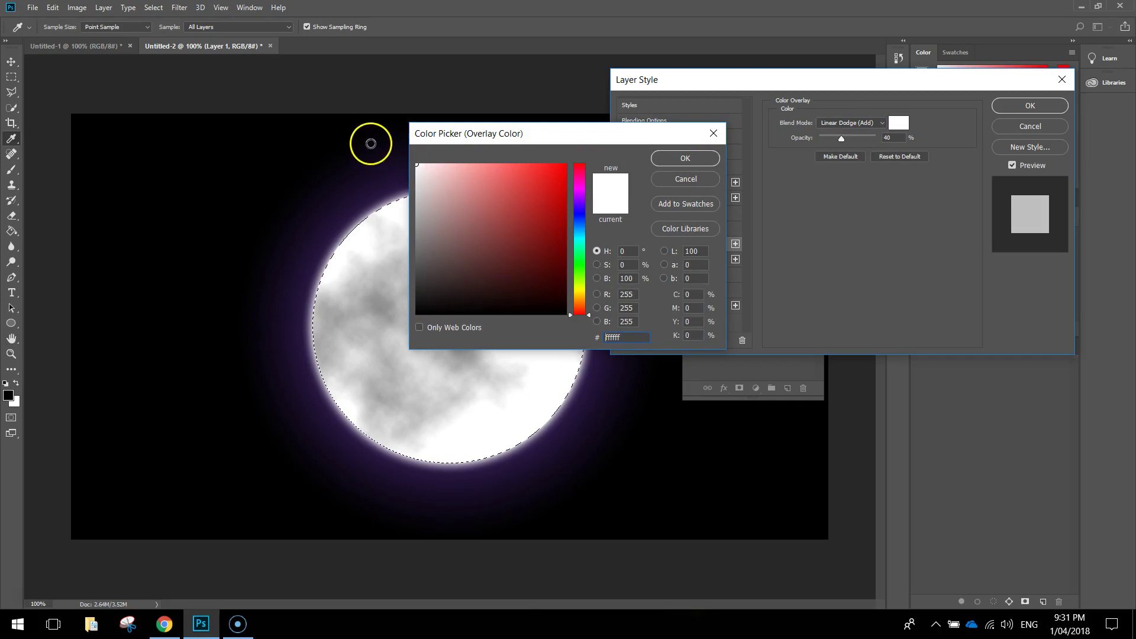
click(665, 158)
mouse_move(834, 140)
mouse_down()
mouse_move(853, 138)
mouse_move(838, 140)
mouse_up()
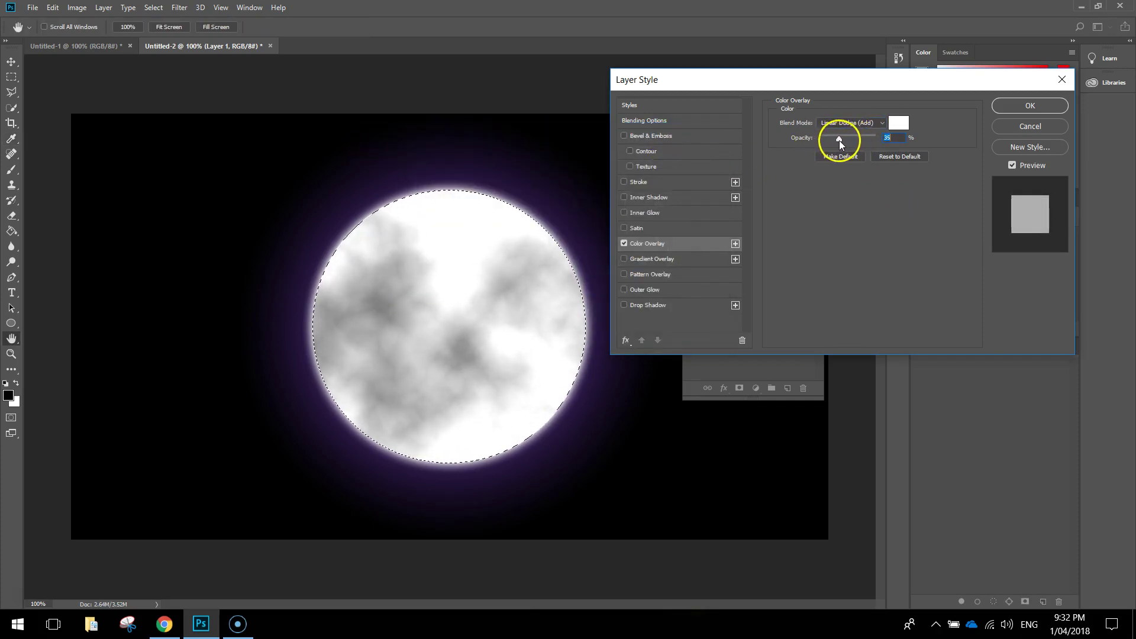
text(40)
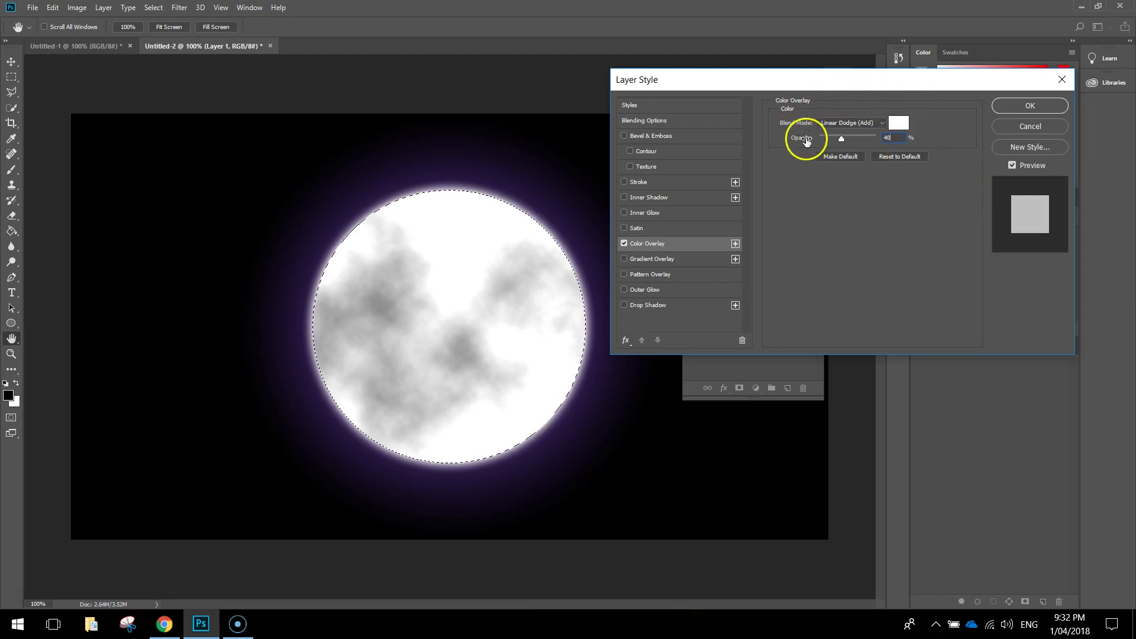
click(1010, 108)
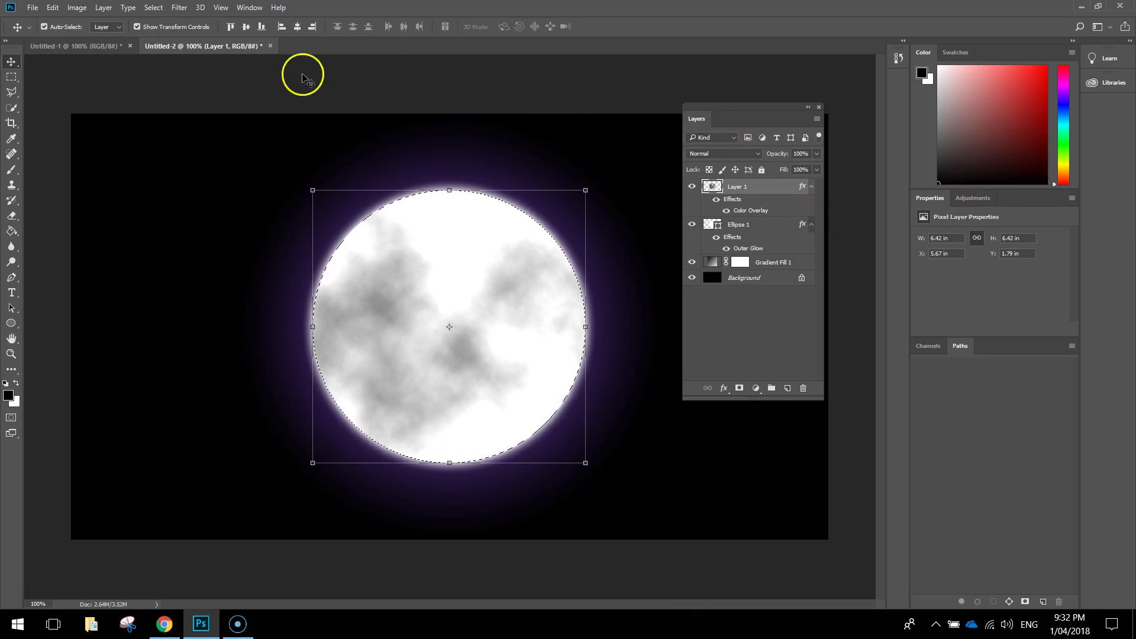
Drop the circular selection with Ctrl+D and move the Layers panel clear of the artwork.
click(225, 89)
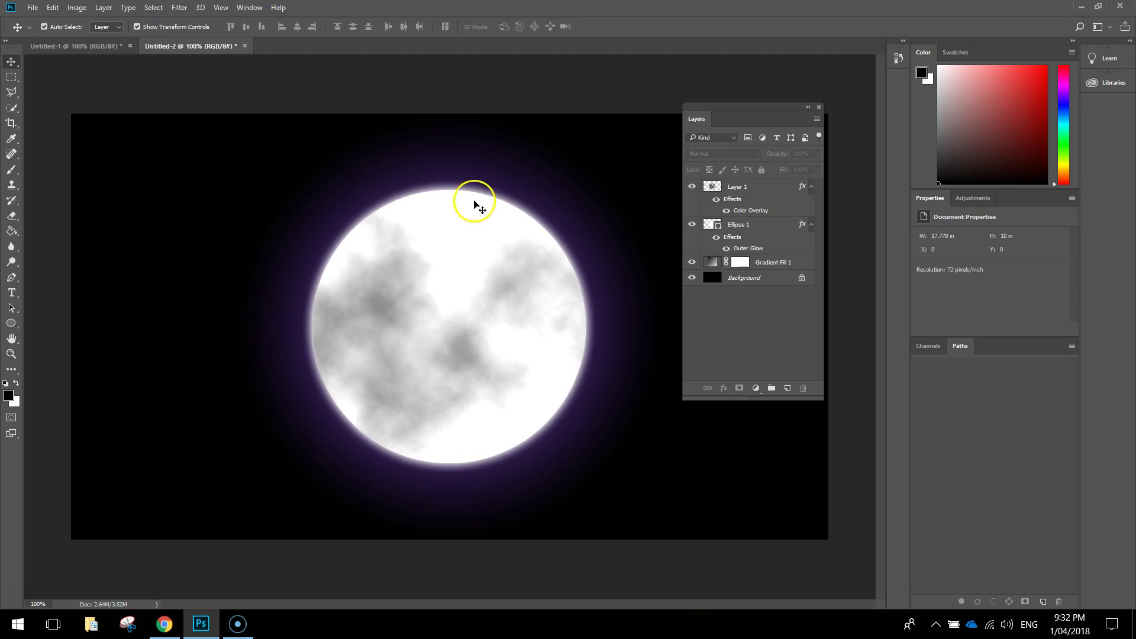
key(ctrl+d)
drag(729, 110, 918, 347)
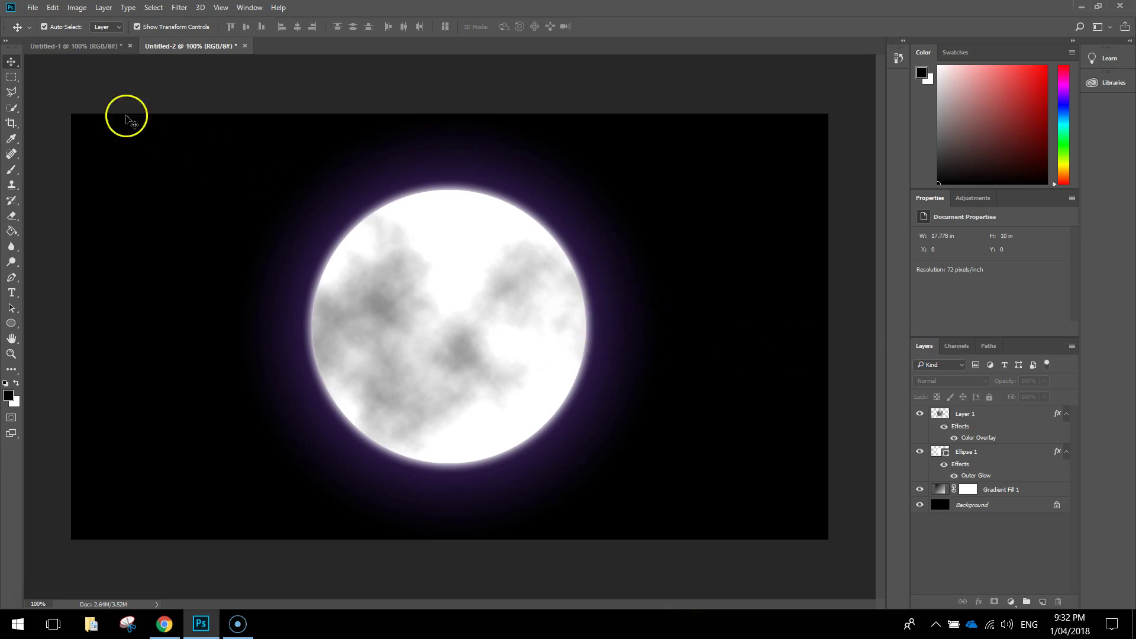
click(34, 8)
Save the image as a JPEG named Moon in the Moon folder.
click(84, 171)
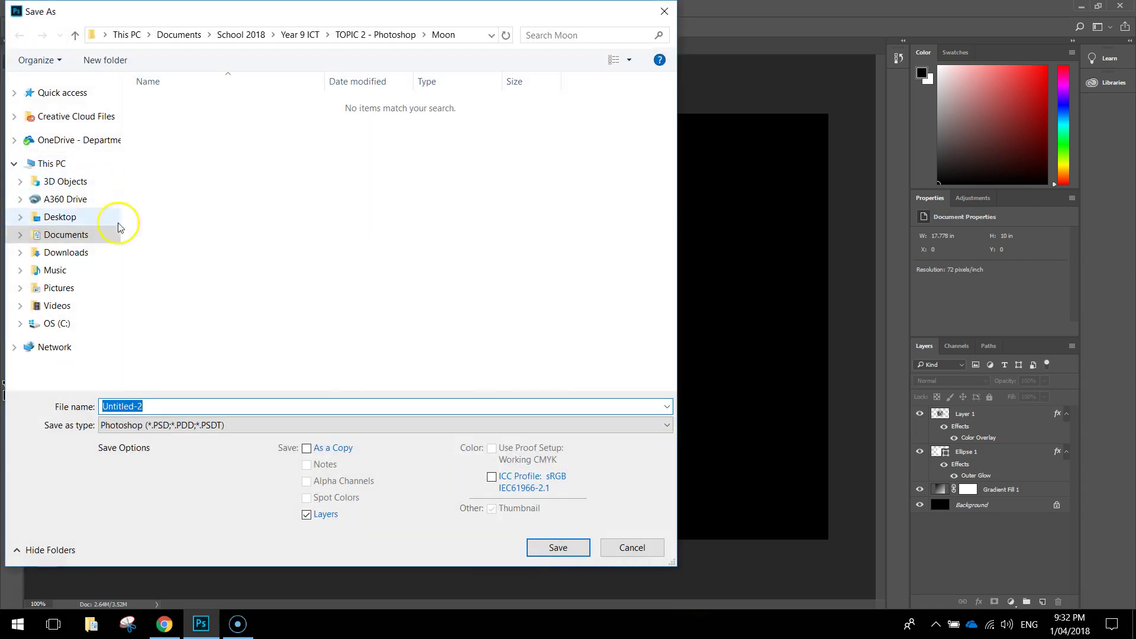
click(189, 430)
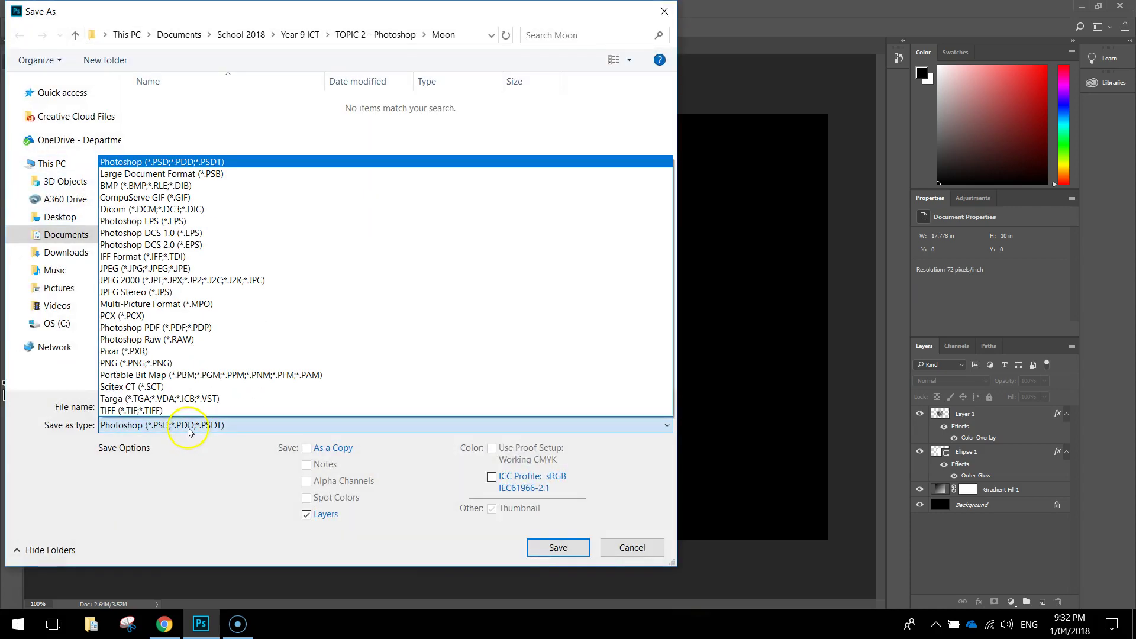
click(121, 271)
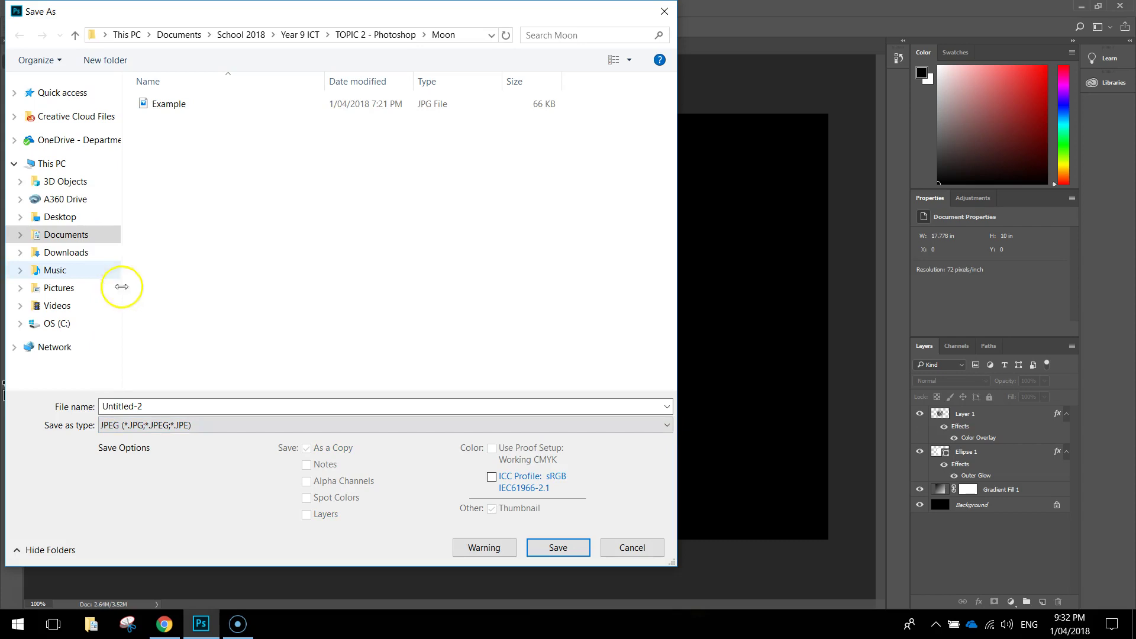
click(169, 402)
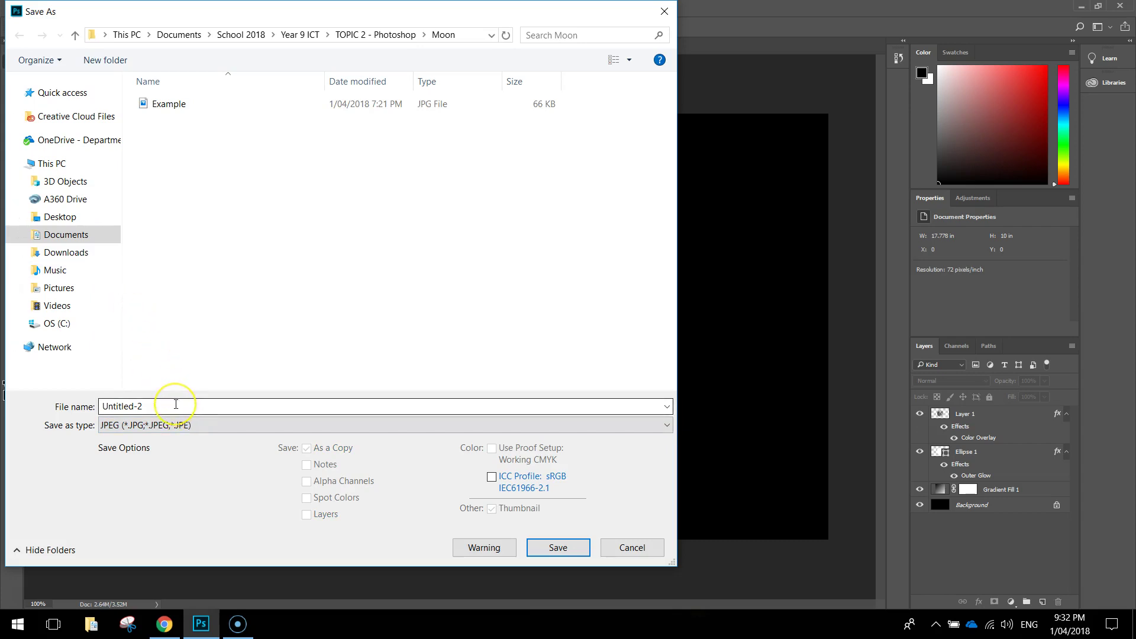
double_click(175, 404)
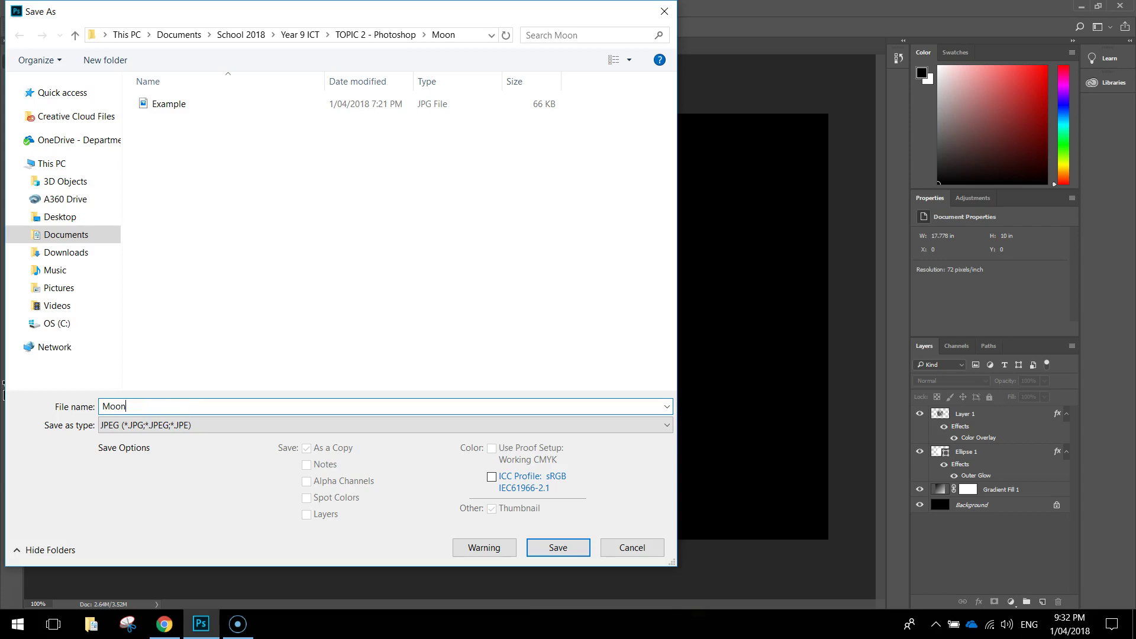
click(553, 546)
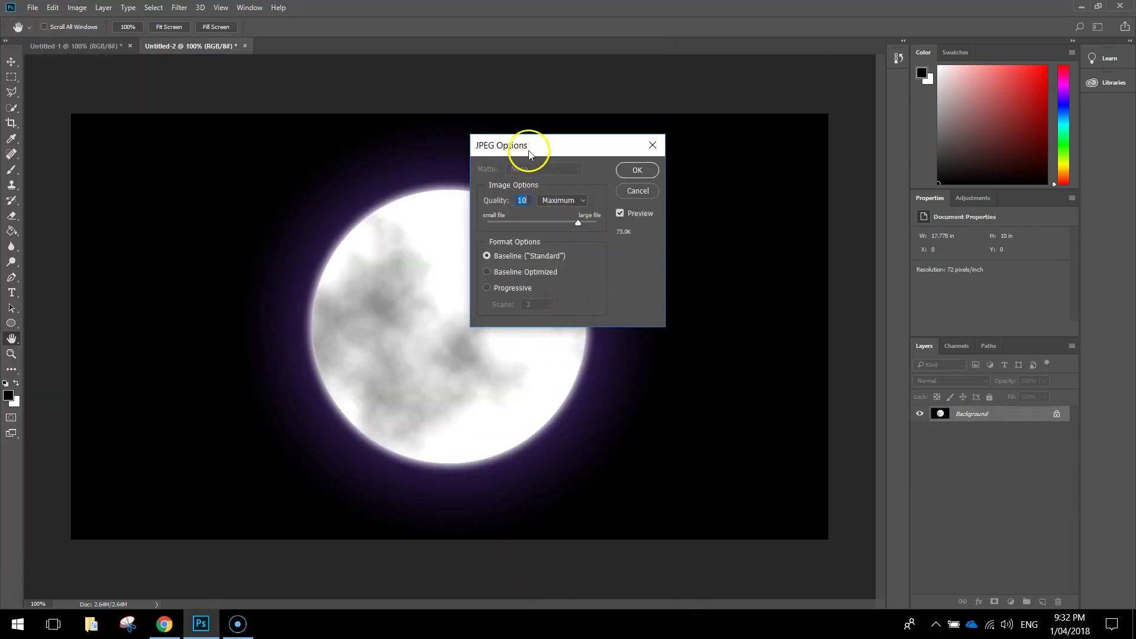
Confirm the JPEG Options at quality 10 (Maximum).
drag(529, 155, 491, 160)
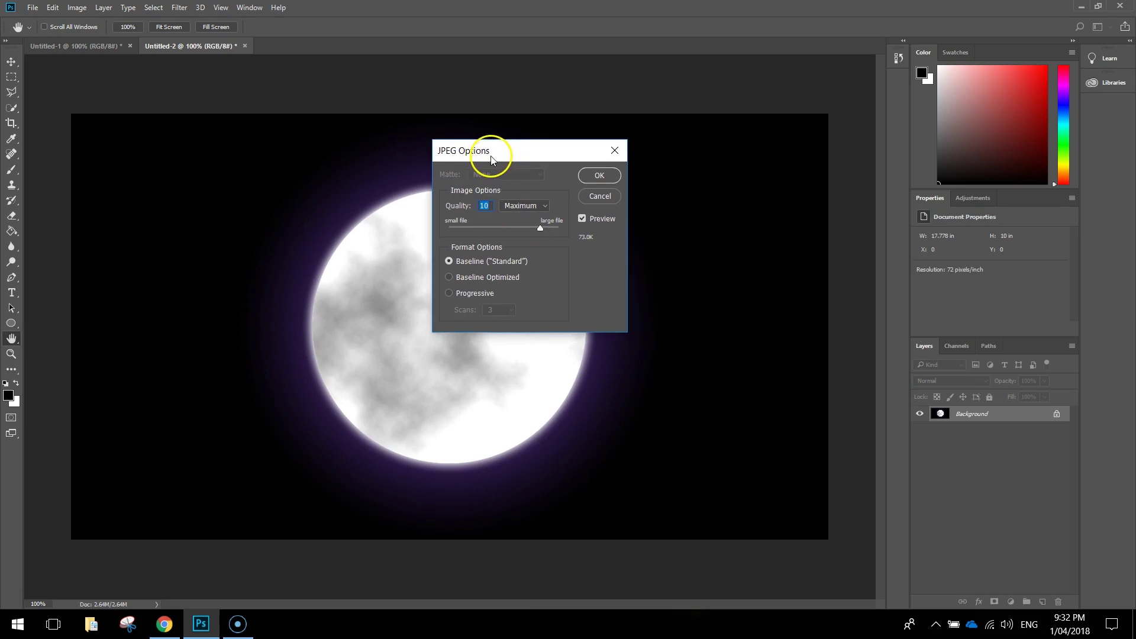
click(491, 205)
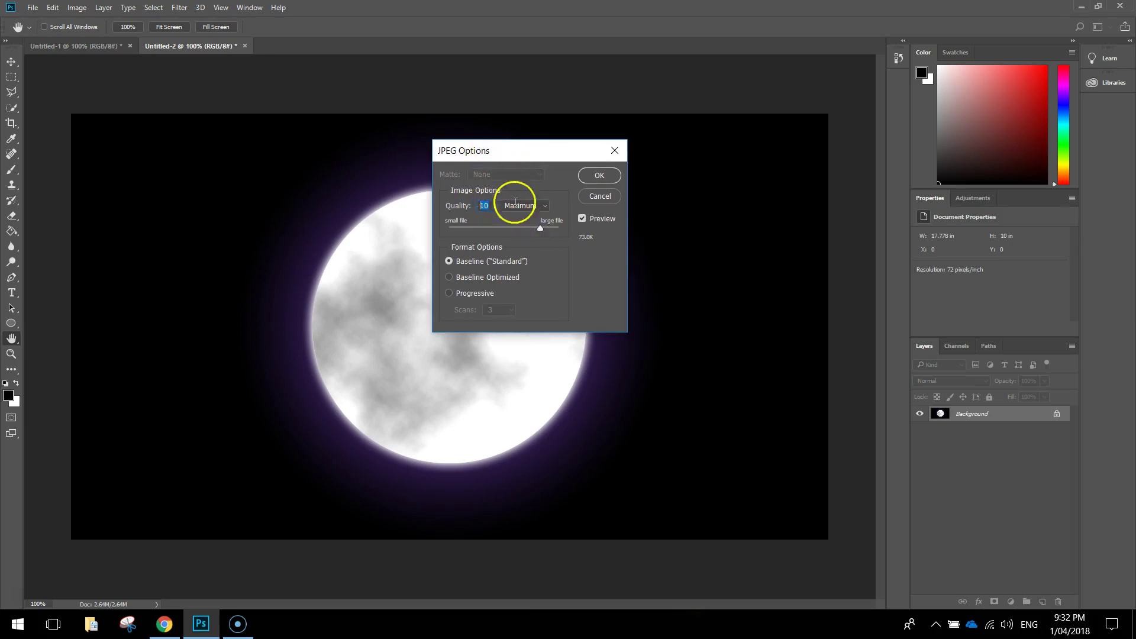
click(600, 175)
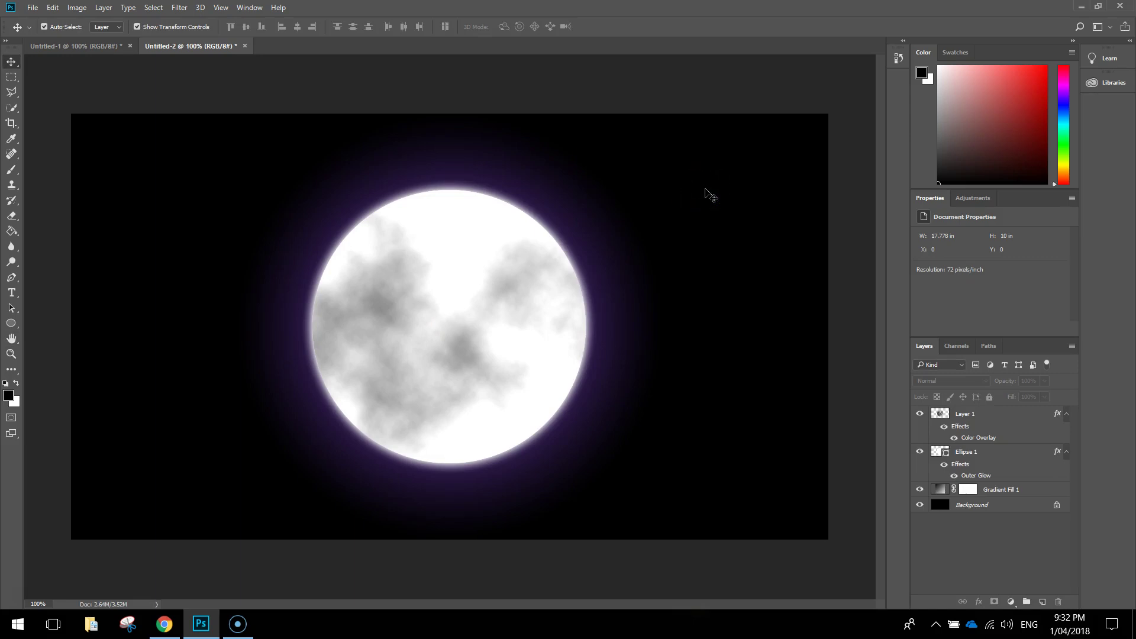